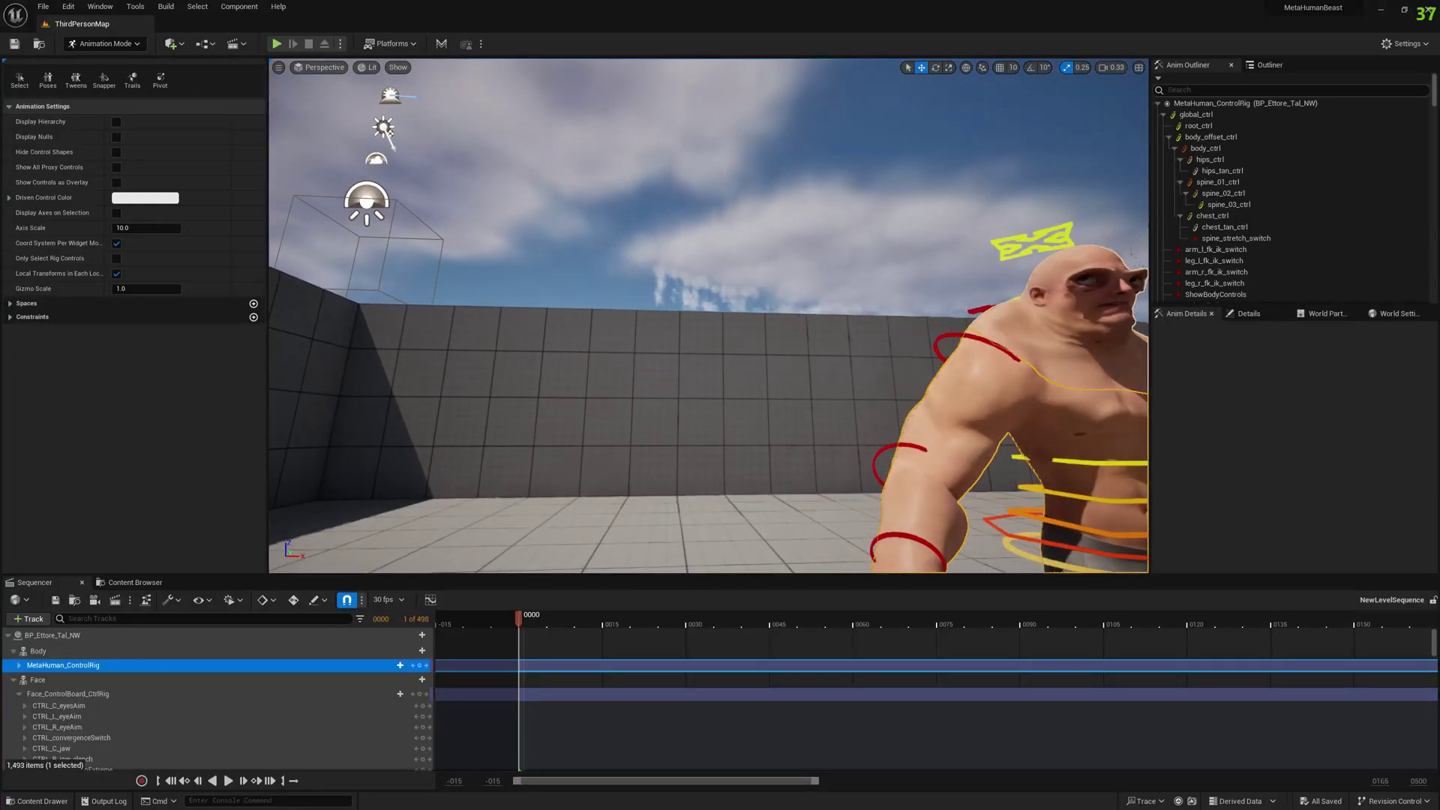
- Switch to the Poser window for m_tal_nrw_body and maximize it
{"action": "scroll", "coordinate": [694, 315], "scroll_direction": "up", "scroll_amount": 5}
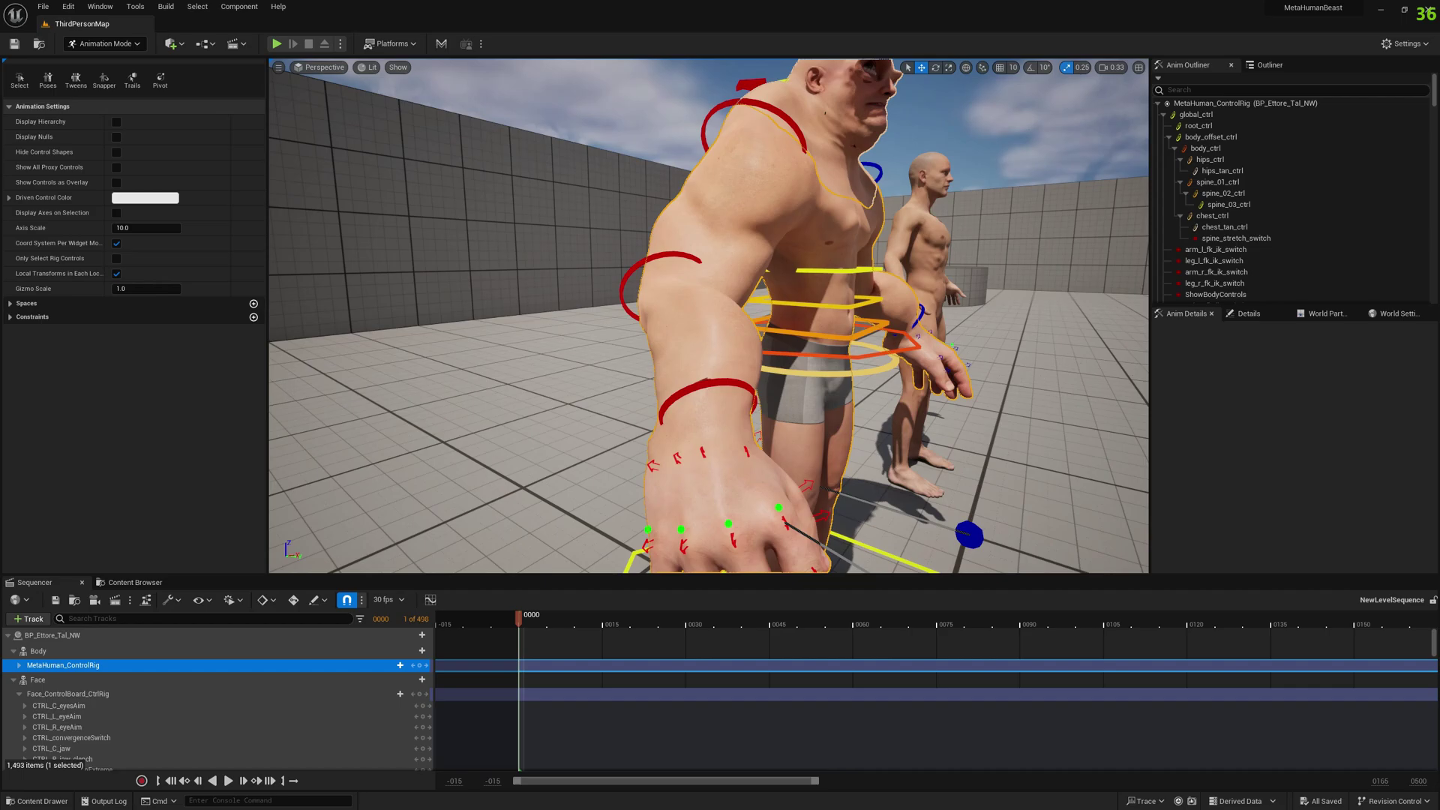
{"action": "key", "text": "alt+Tab"}
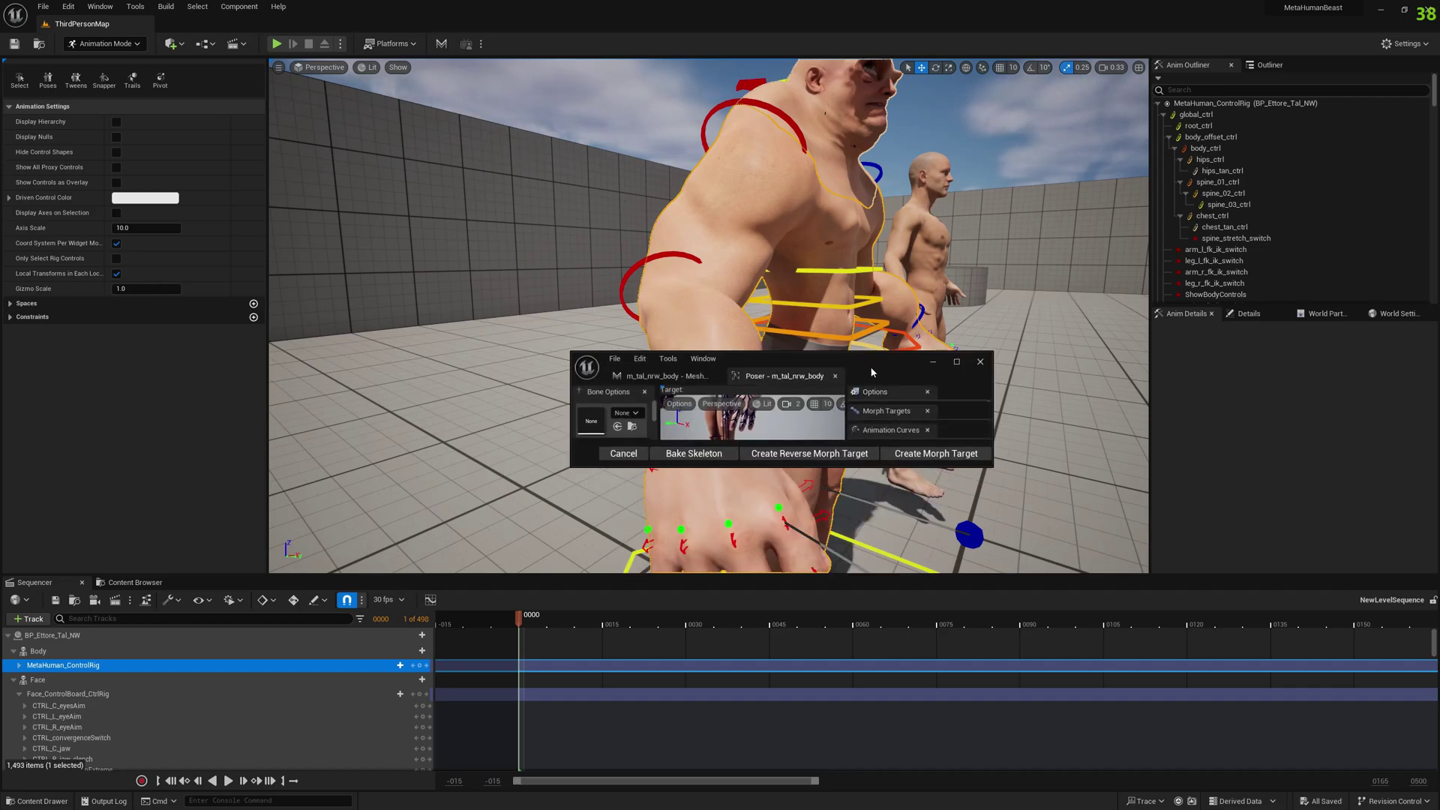
{"action": "double_click", "coordinate": [870, 371]}
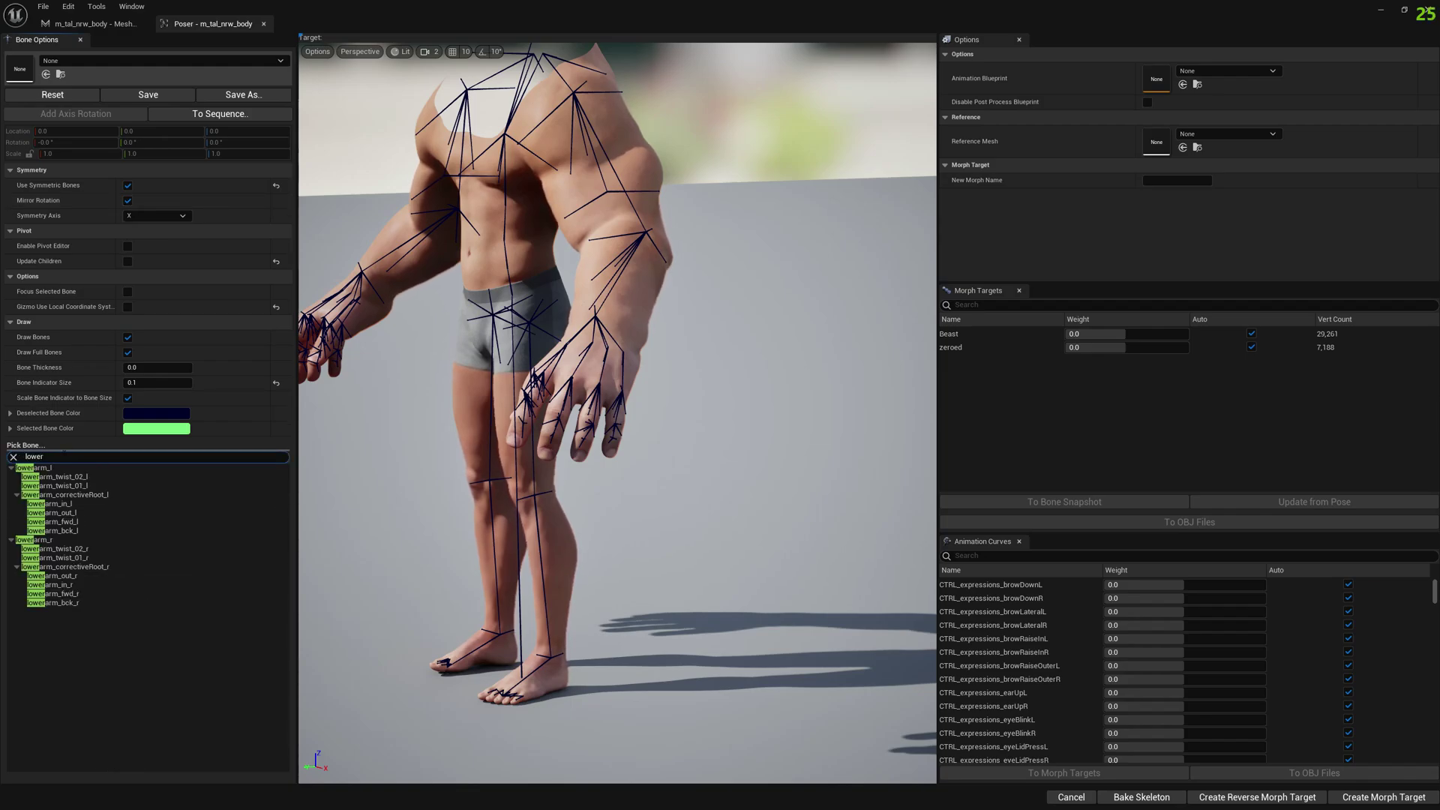
- Select the lowerarm_l bone and set its Y and Z location to 0
{"action": "left_click", "coordinate": [60, 470]}
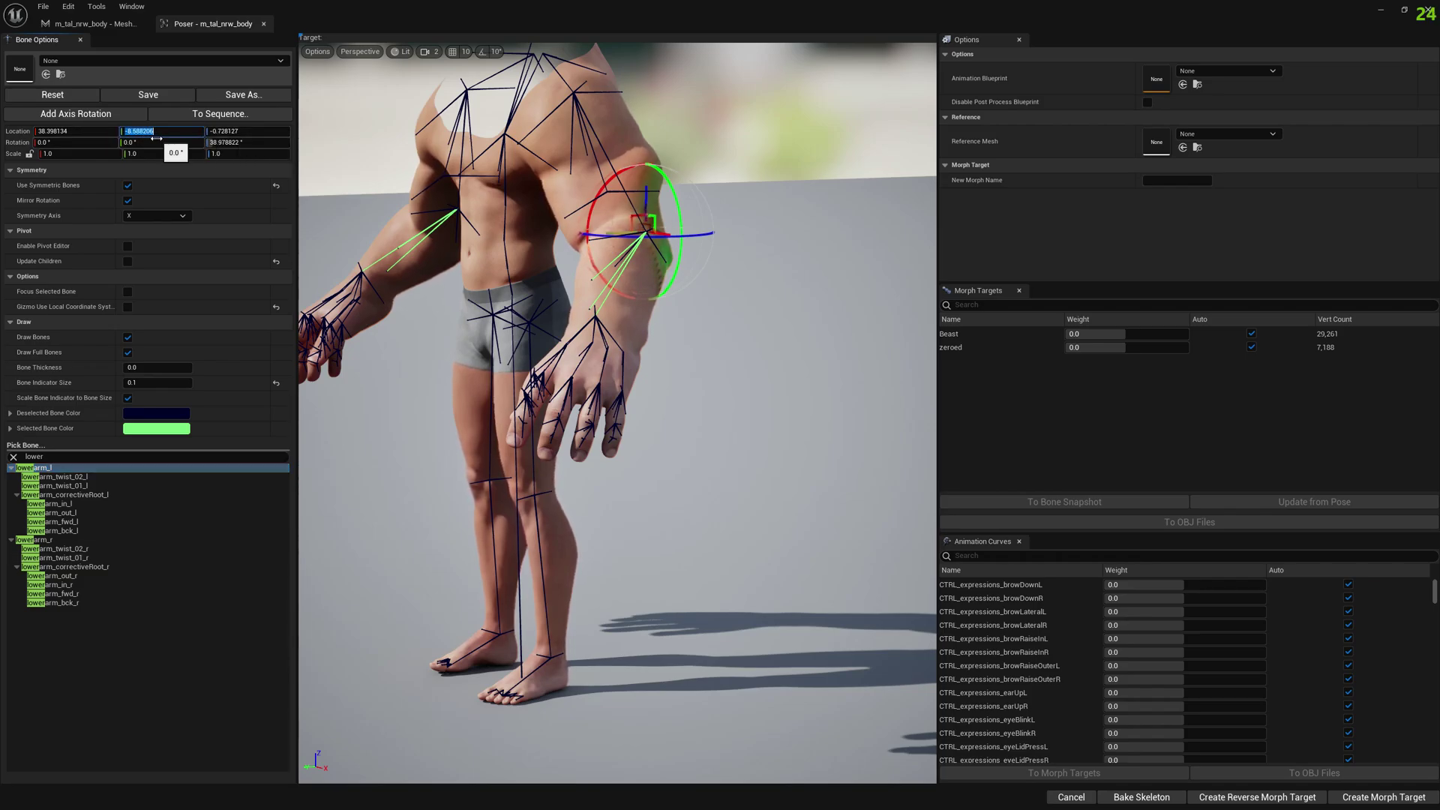
{"action": "left_click", "coordinate": [243, 131]}
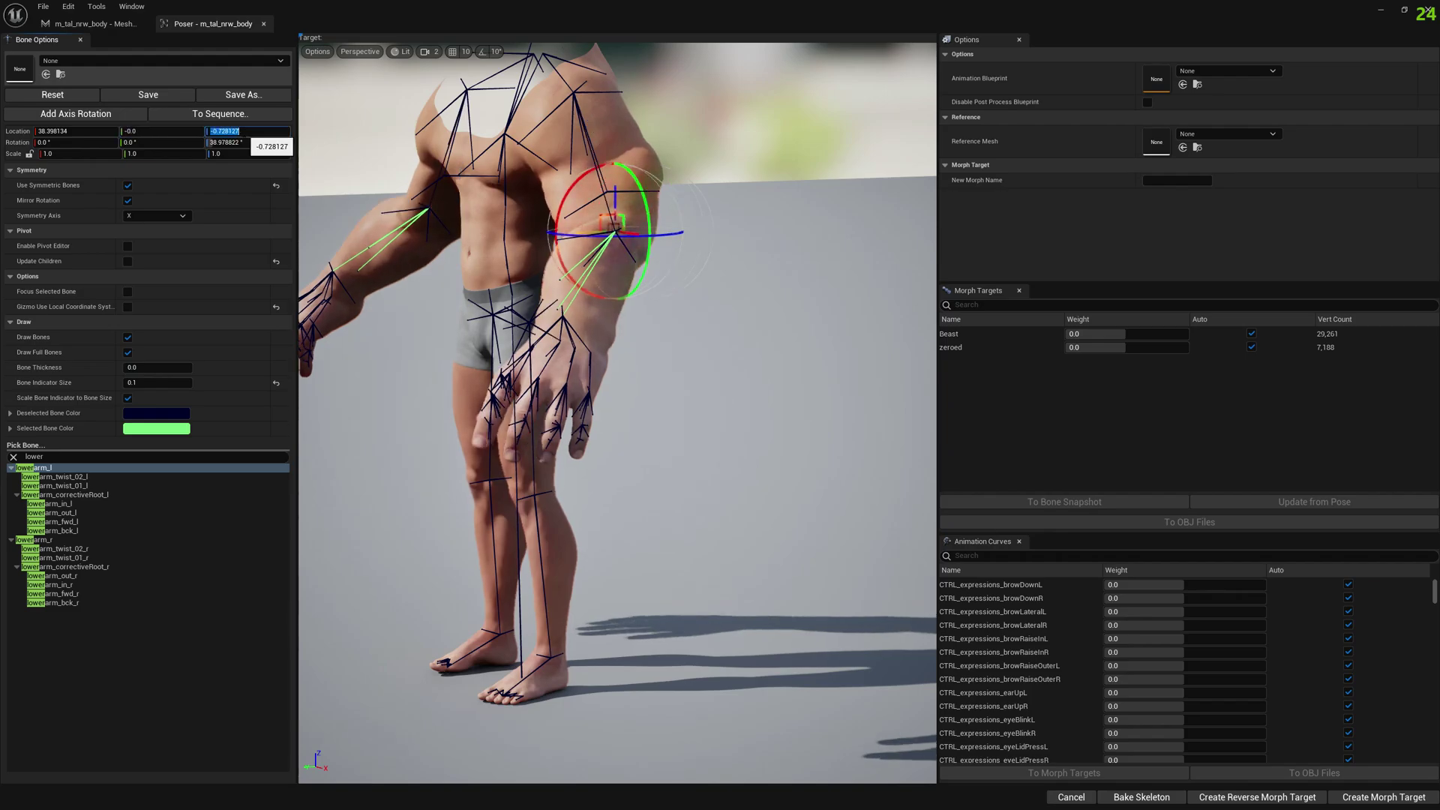
{"action": "key", "text": "Return"}
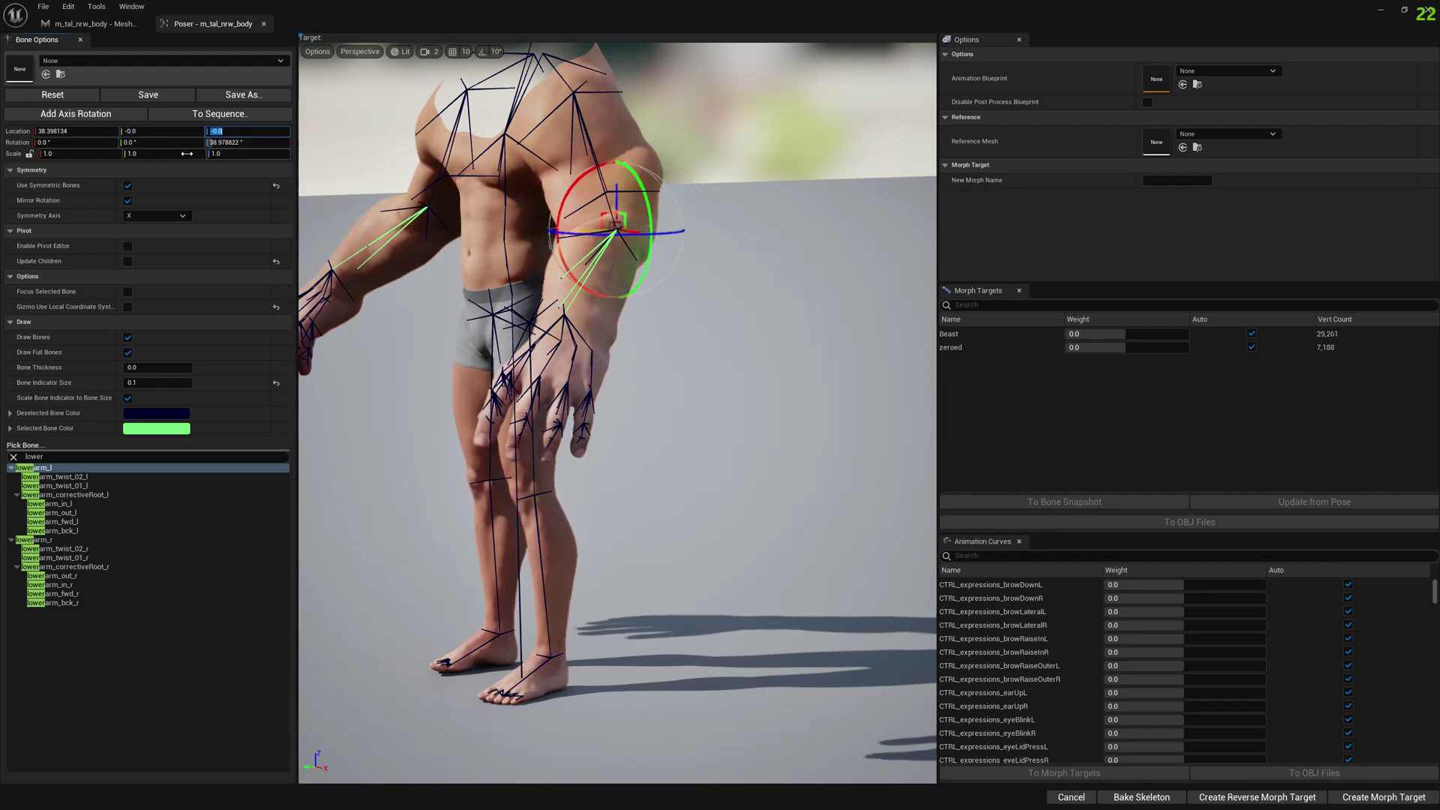
- Find the hand_l bone by filtering for "hand" and set its Y and Z location to 0
{"action": "left_click", "coordinate": [73, 452]}
{"action": "type", "text": "hand"}
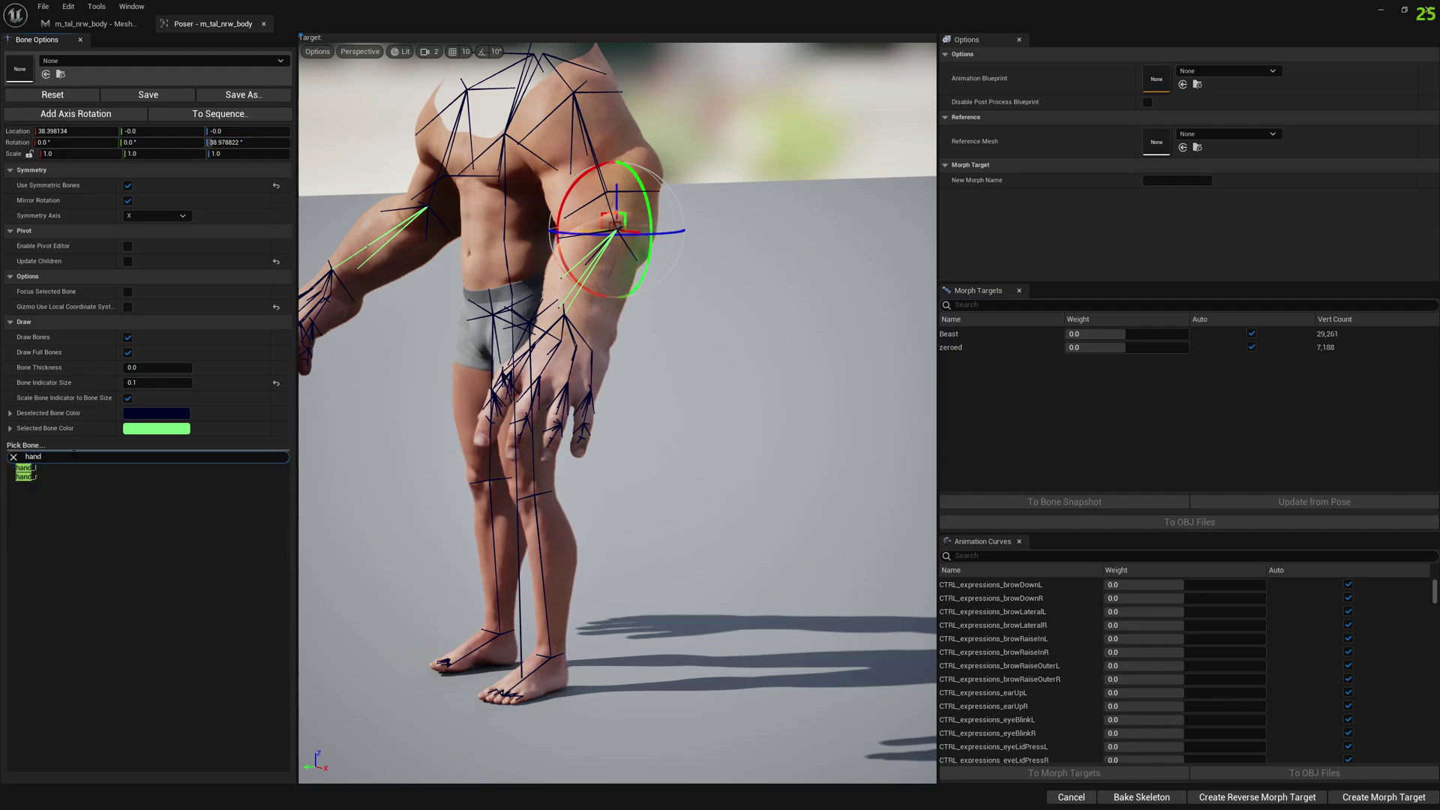
{"action": "left_click", "coordinate": [59, 468]}
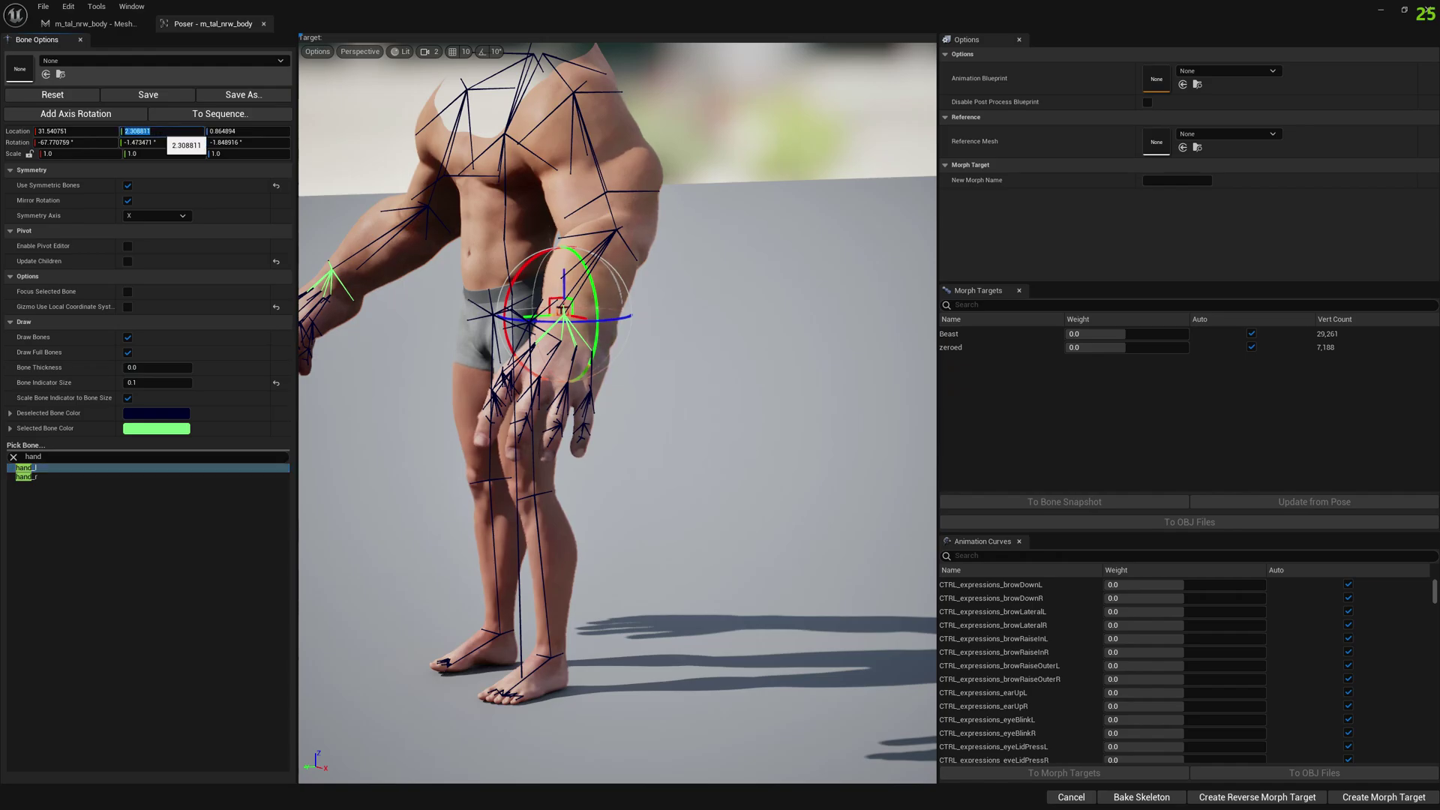
{"action": "left_click", "coordinate": [244, 136]}
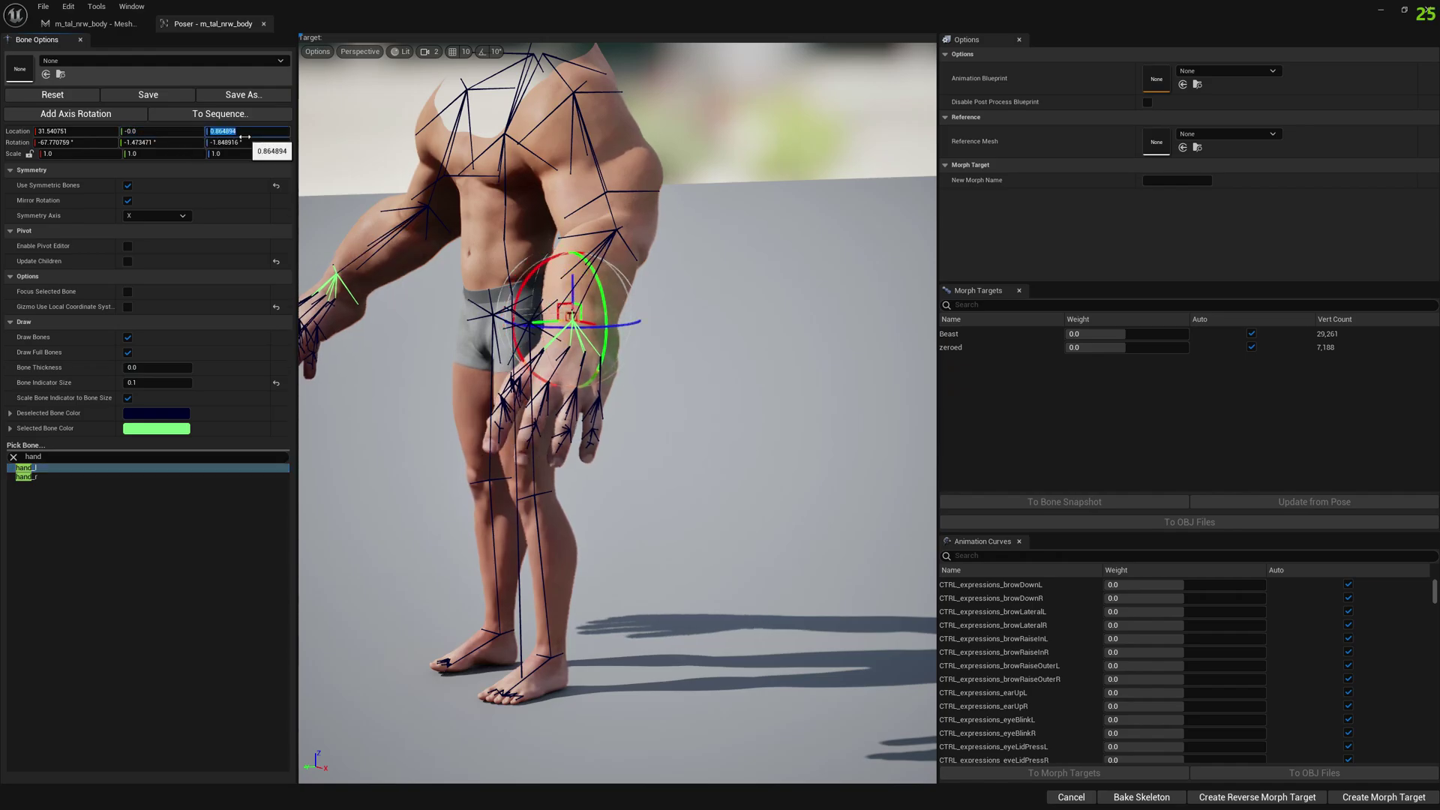
{"action": "type", "text": "0"}
{"action": "key", "text": "Return"}
- Create a morph target named Zeroed from the posed body, overwriting the existing one
{"action": "right_click_drag", "start_coordinate": [675, 420], "coordinate": [300, 387]}
{"action": "key", "text": "d"}
{"action": "key", "text": "d"}
{"action": "key", "text": "s"}
{"action": "key", "text": "d"}
{"action": "right_click_drag", "start_coordinate": [487, 395], "coordinate": [502, 398]}
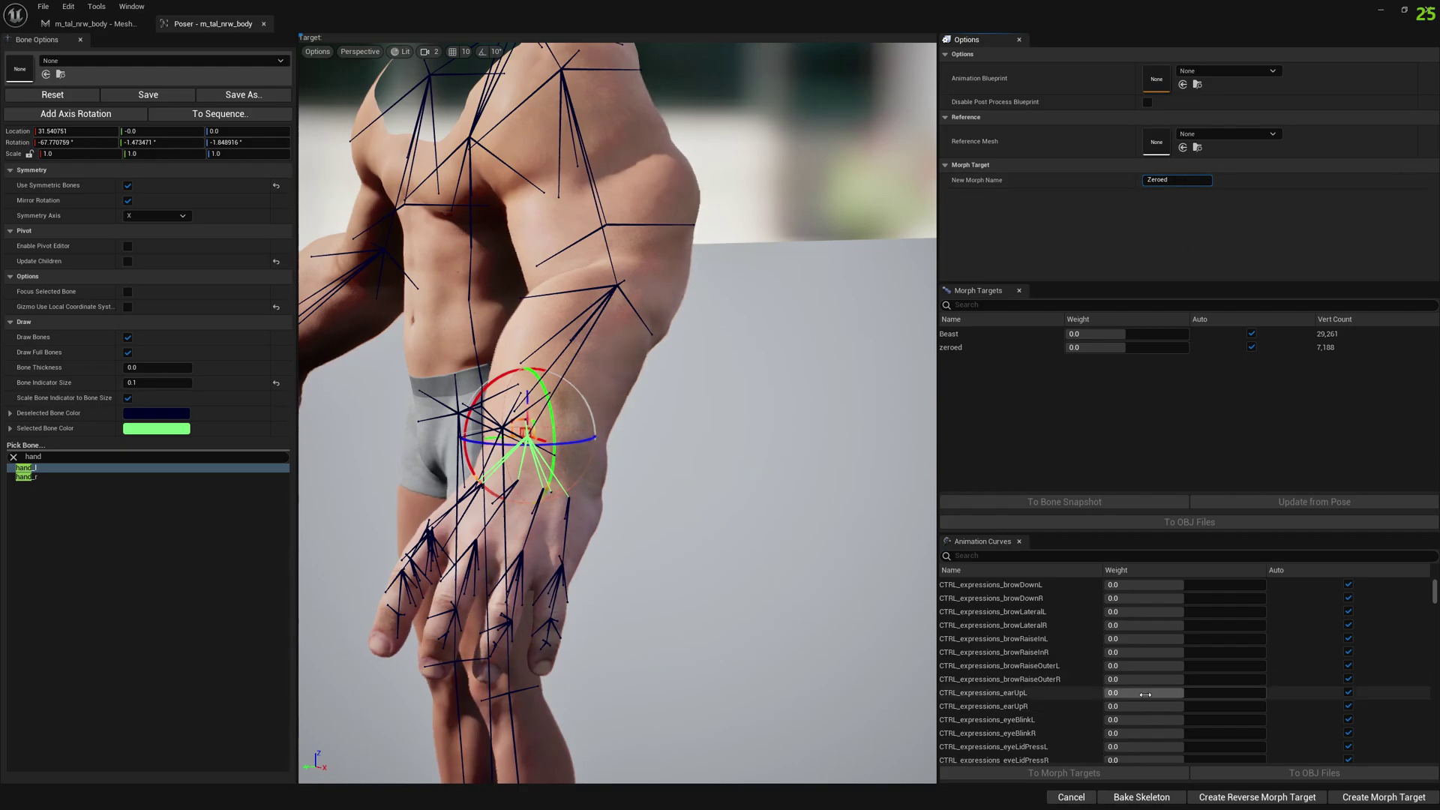
{"action": "left_click", "coordinate": [1403, 798]}
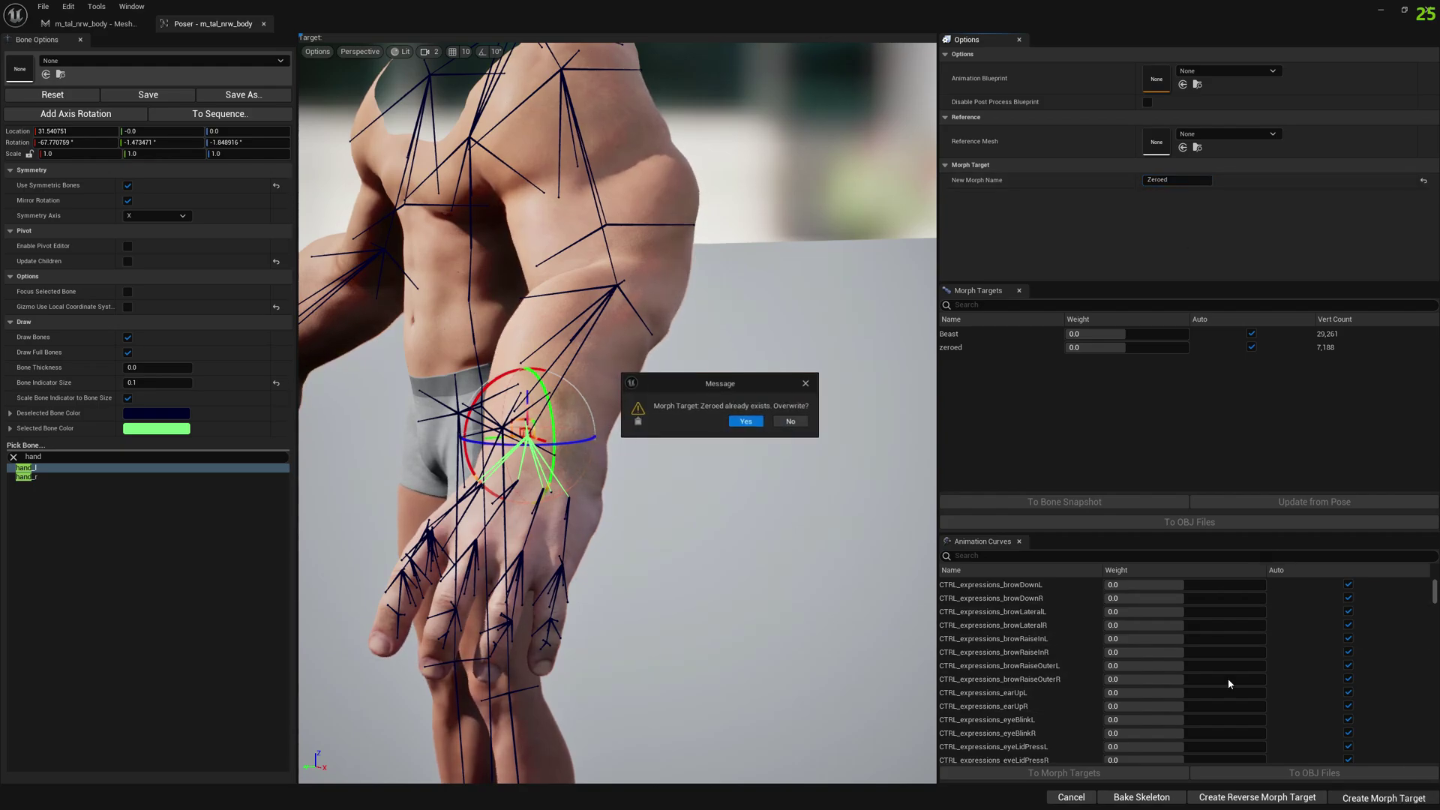
{"action": "left_click", "coordinate": [745, 422]}
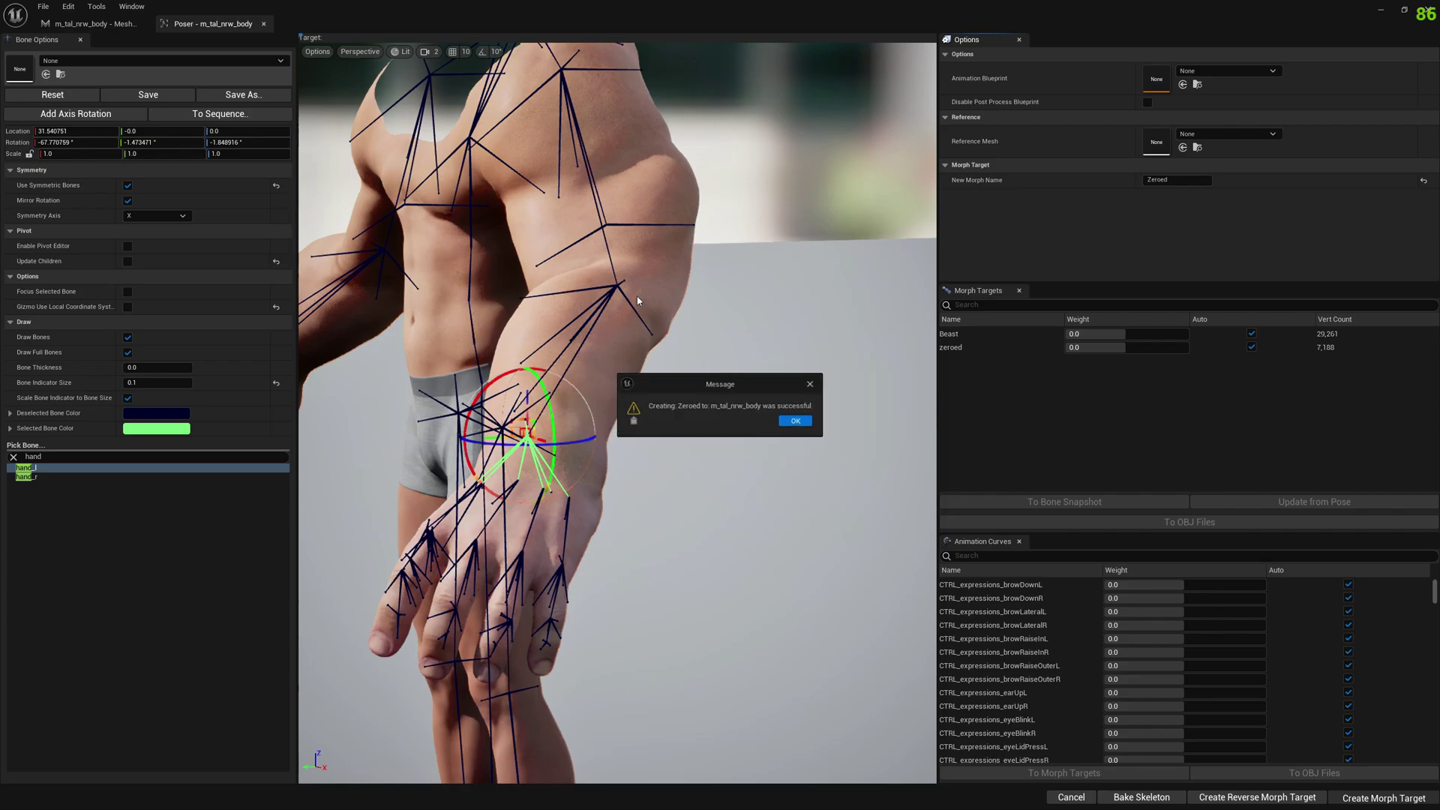
{"action": "left_click", "coordinate": [796, 422]}
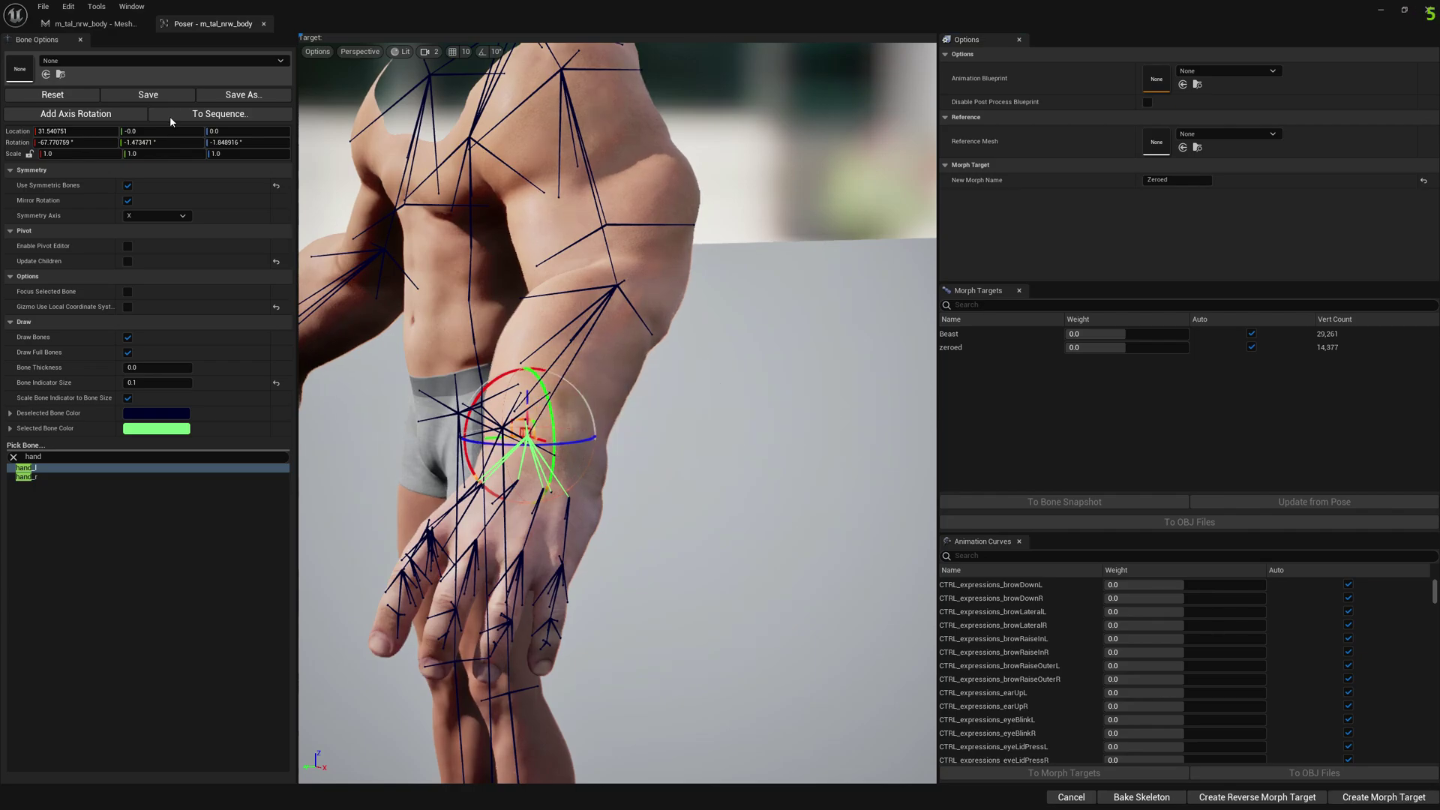
- Return to the m_tal_nrw_body mesh editor and select the zeroed morph target for editing
{"action": "left_click", "coordinate": [113, 27]}
{"action": "left_click", "coordinate": [955, 142]}
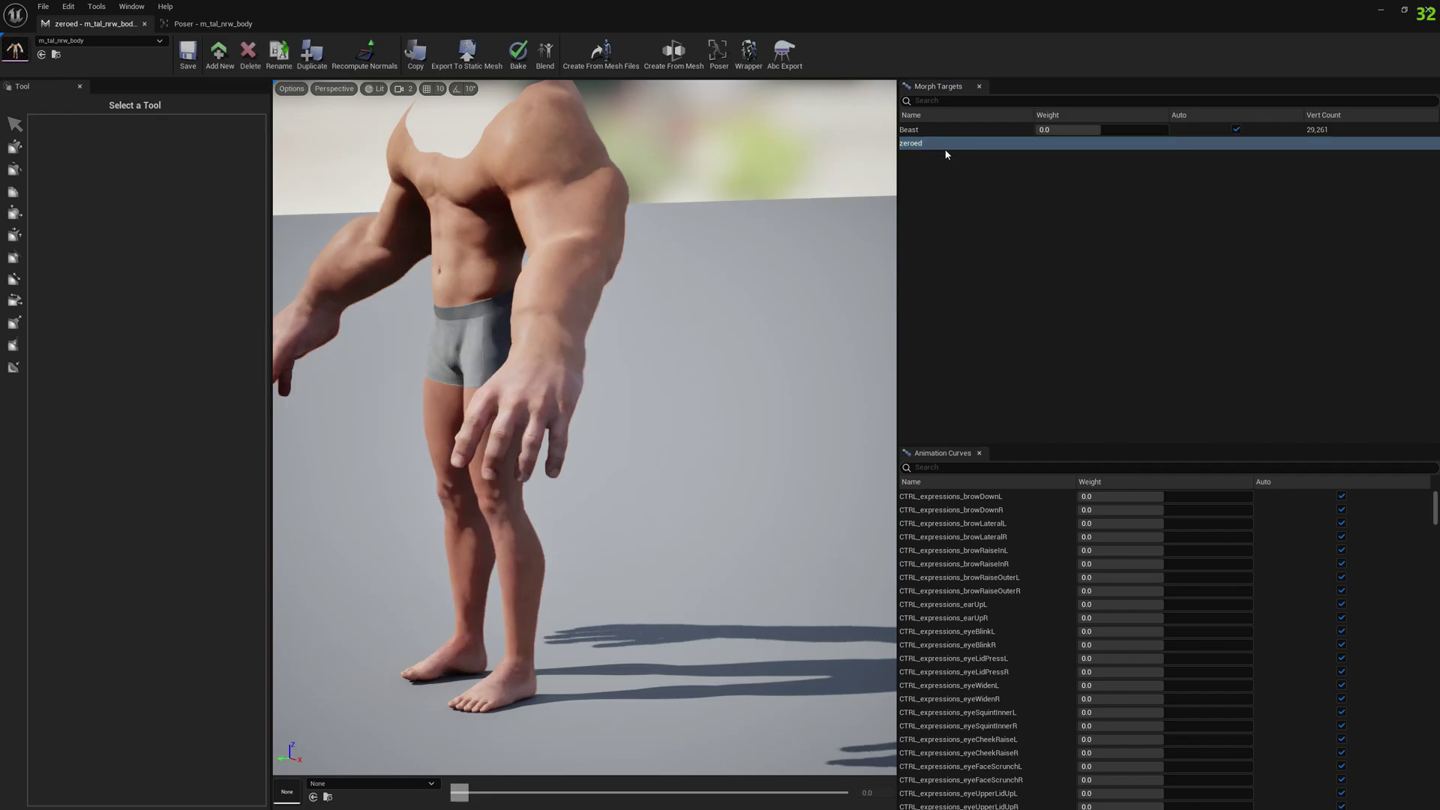
{"action": "right_click_drag", "start_coordinate": [585, 427], "coordinate": [397, 454]}
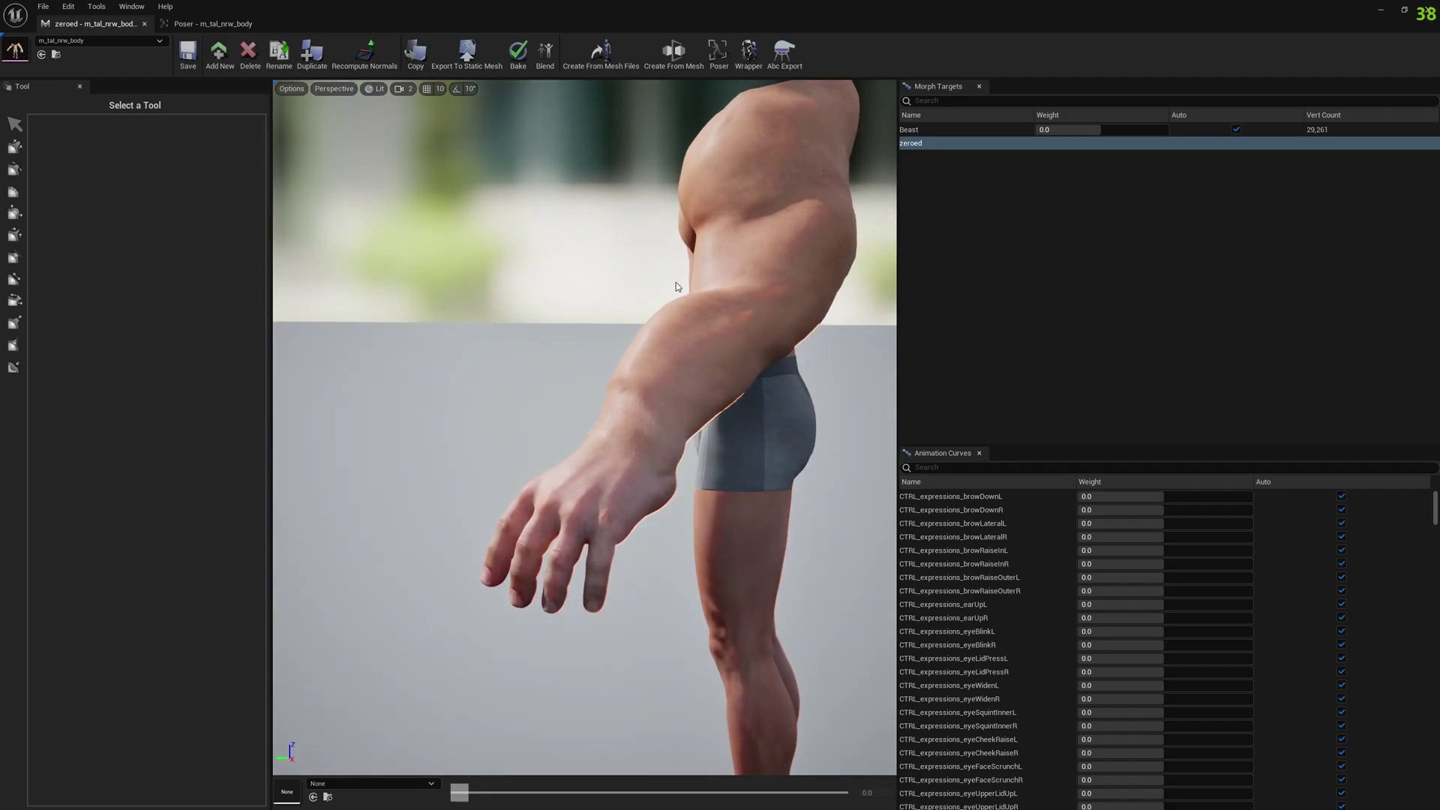
{"action": "right_click_drag", "start_coordinate": [676, 282], "coordinate": [645, 273]}
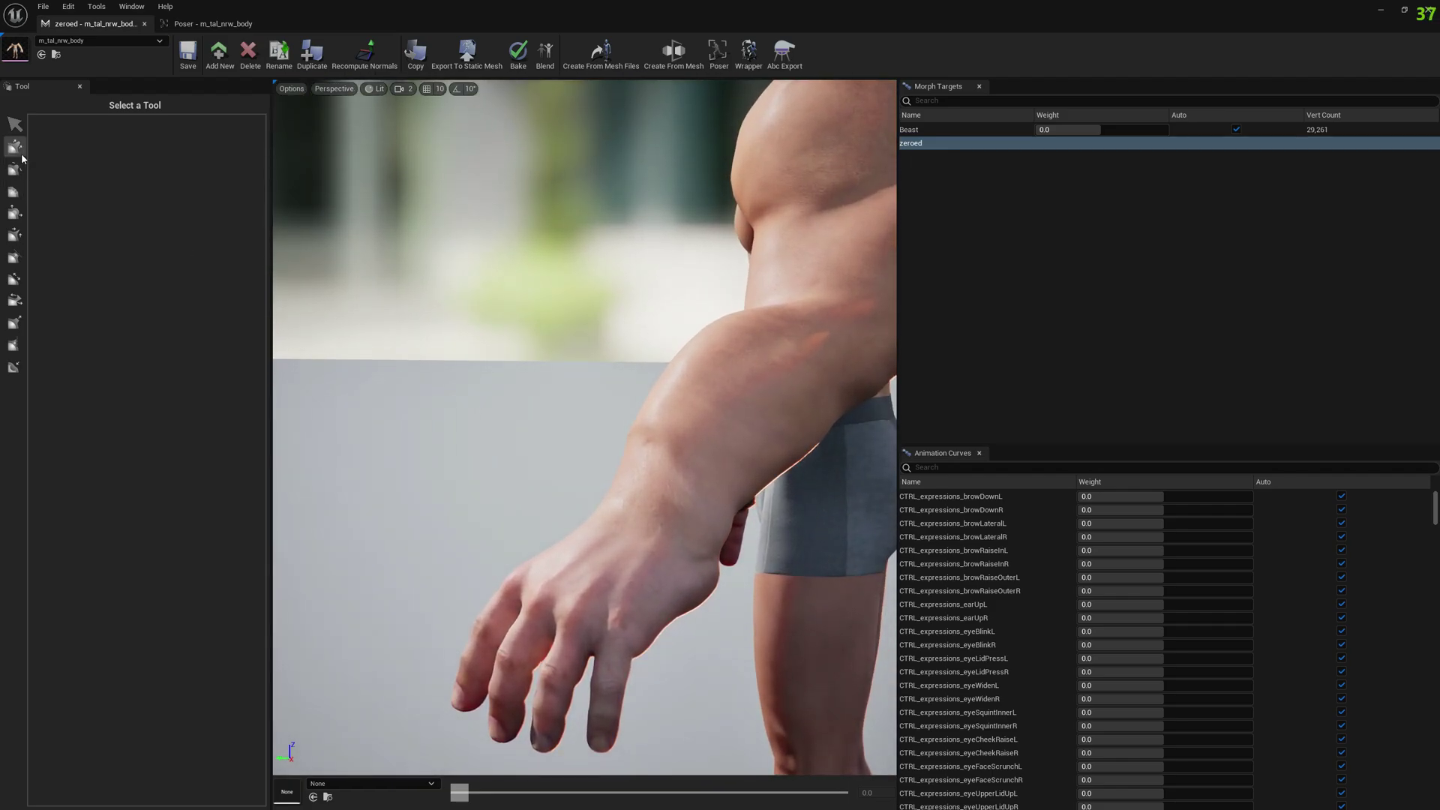
- Activate the Restore tool and turn on mask vertex selection
{"action": "left_click", "coordinate": [14, 147]}
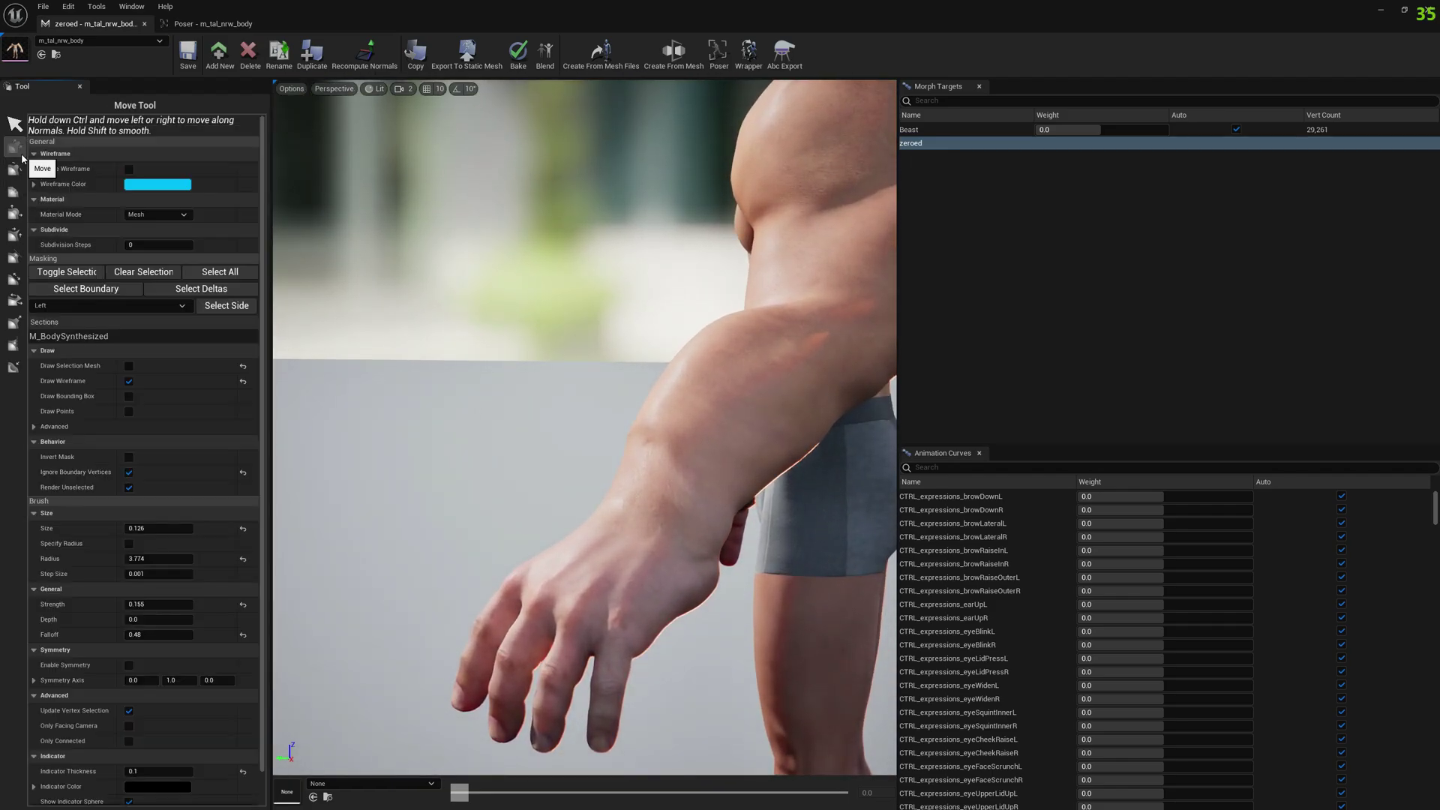
{"action": "left_click", "coordinate": [14, 299]}
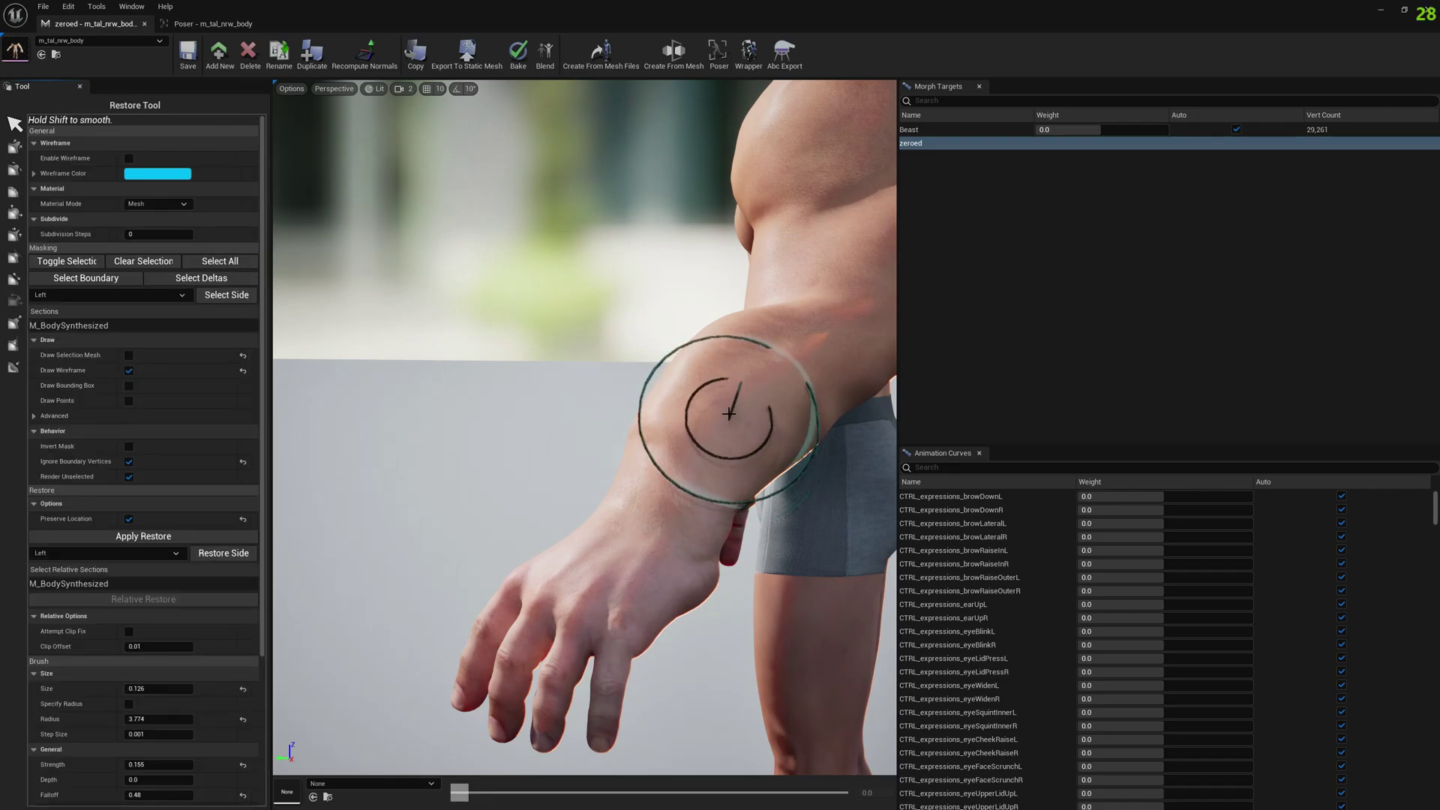
{"action": "scroll", "coordinate": [723, 418], "scroll_direction": "up", "scroll_amount": 3}
{"action": "scroll", "coordinate": [585, 450], "scroll_direction": "down", "scroll_amount": 3}
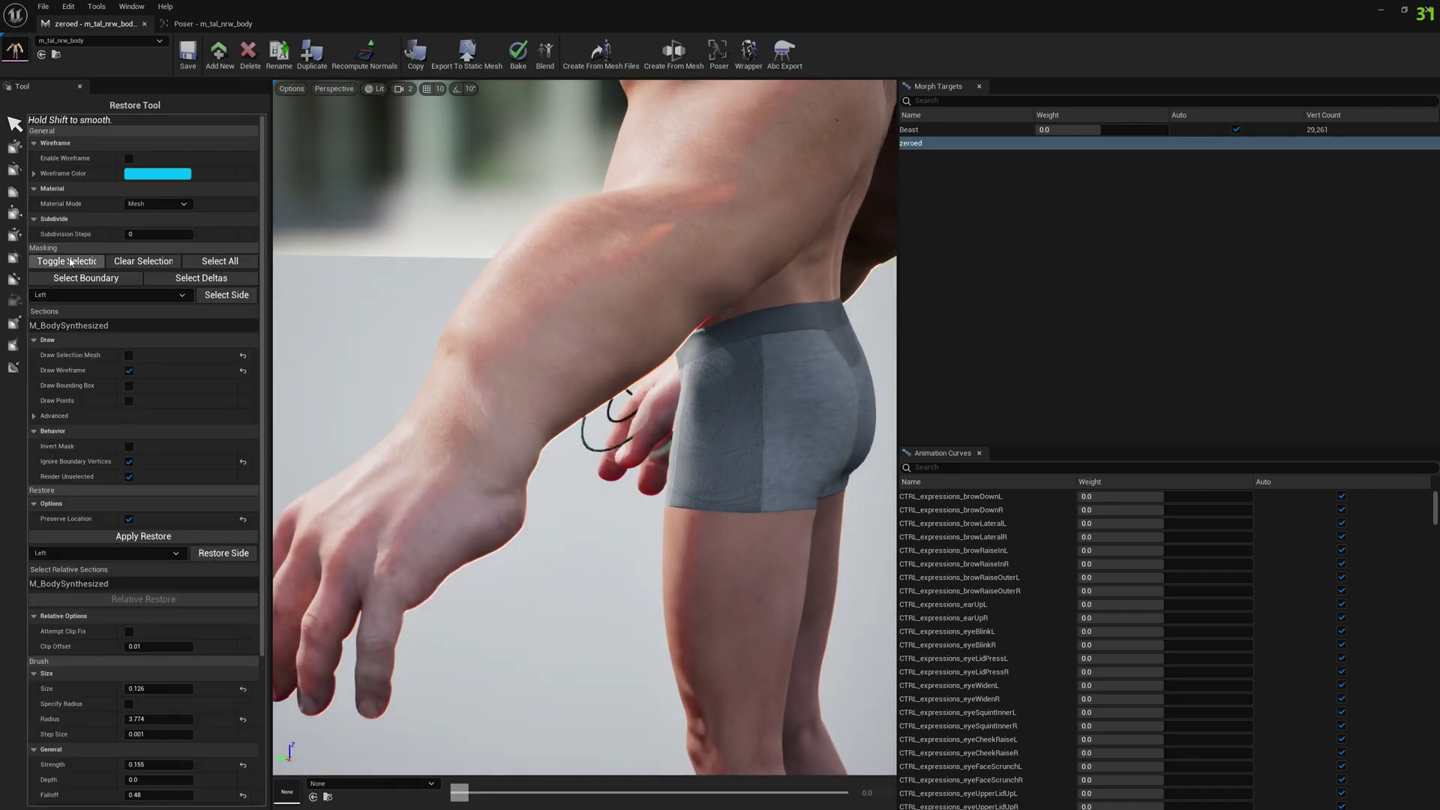
{"action": "left_click", "coordinate": [70, 263]}
{"action": "right_click_drag", "start_coordinate": [686, 211], "coordinate": [603, 357]}
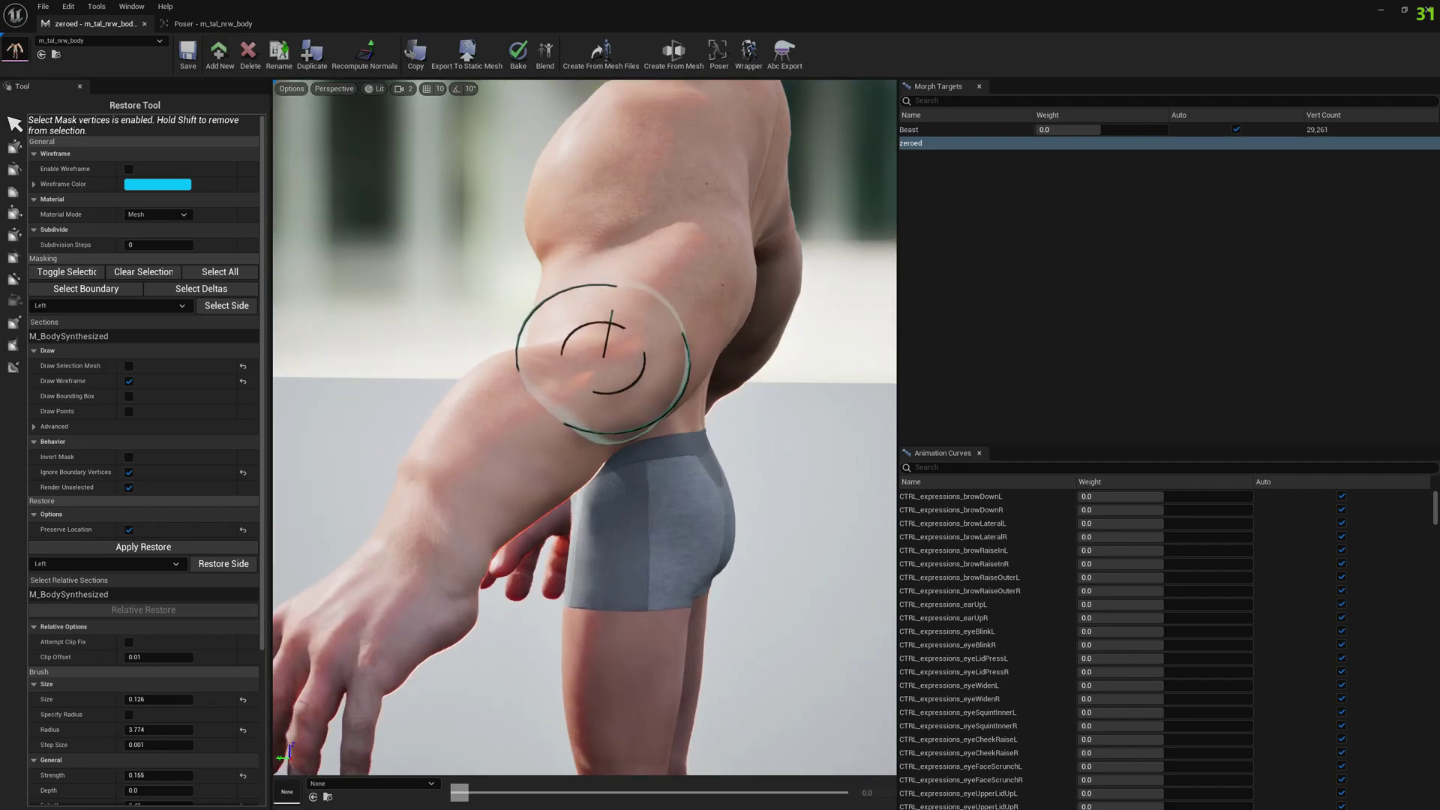
{"action": "left_click_drag", "start_coordinate": [603, 345], "coordinate": [642, 193], "text": "alt"}
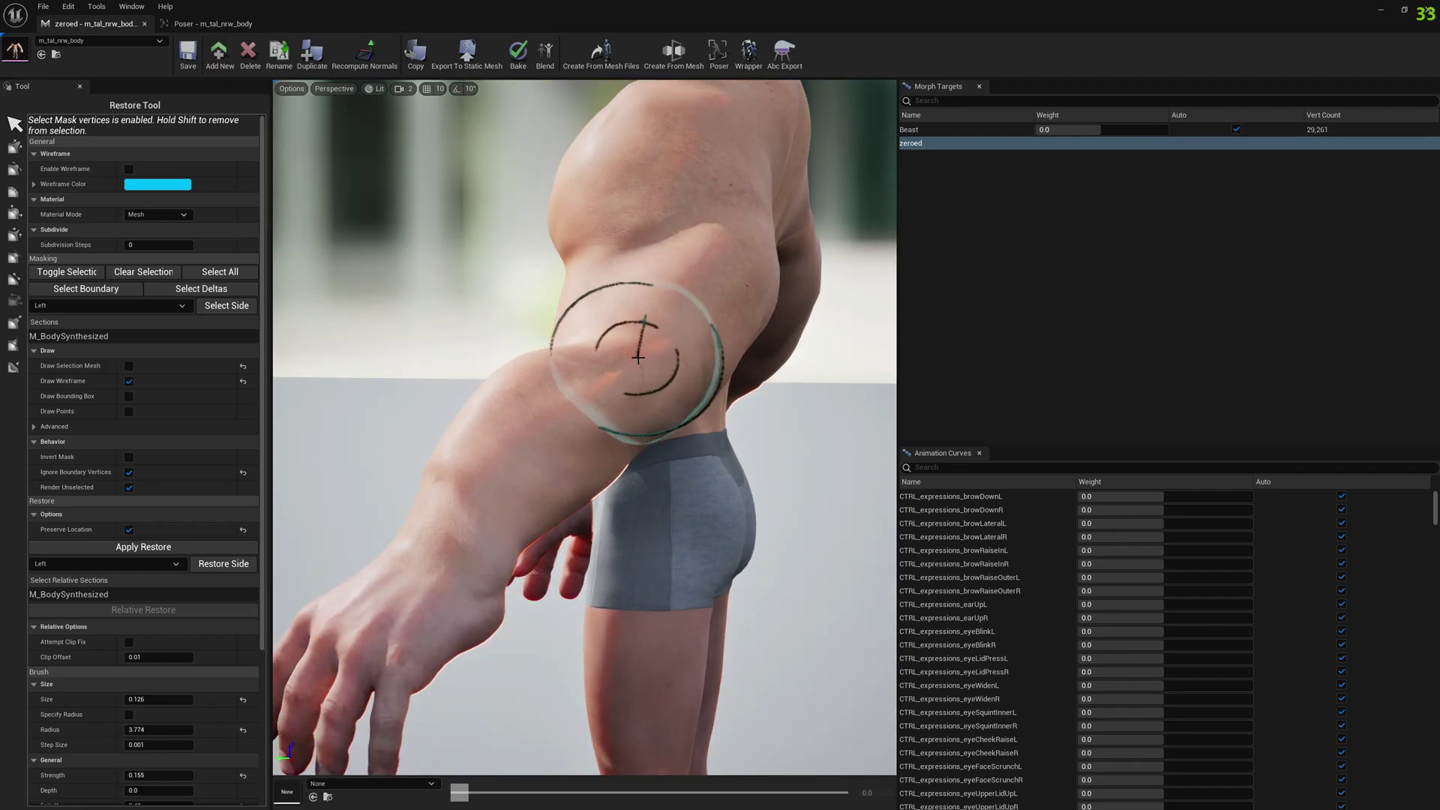
{"action": "left_click_drag", "start_coordinate": [634, 353], "coordinate": [484, 491]}
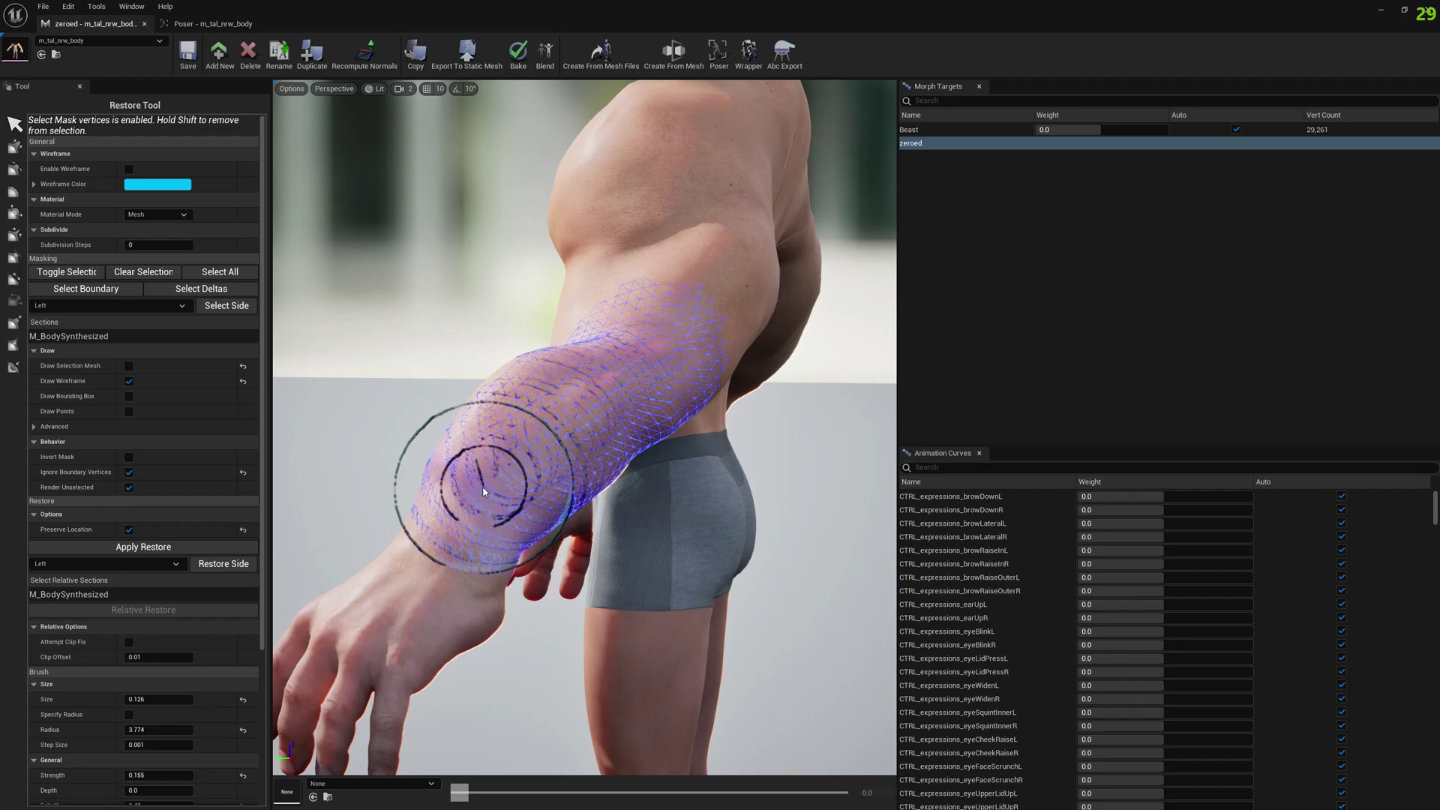
{"action": "right_click_drag", "start_coordinate": [484, 492], "coordinate": [818, 480]}
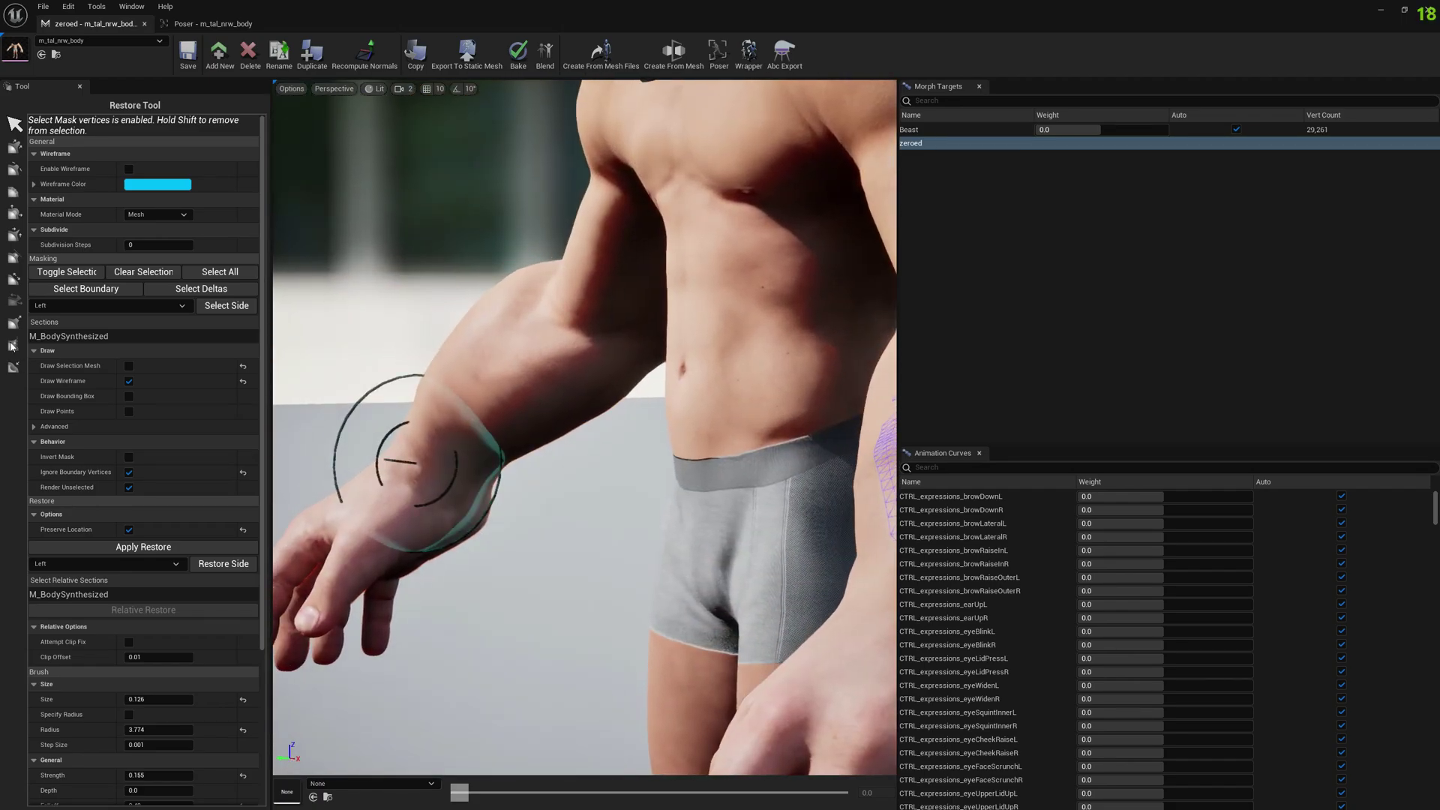
{"action": "left_click_drag", "start_coordinate": [626, 386], "coordinate": [428, 416], "text": "alt"}
- Enable brush symmetry and paint a mask over the outer side of the forearms from elbow to wrist
{"action": "scroll", "coordinate": [124, 578], "scroll_direction": "down", "scroll_amount": 1}
{"action": "scroll", "coordinate": [125, 578], "scroll_direction": "down", "scroll_amount": 5}
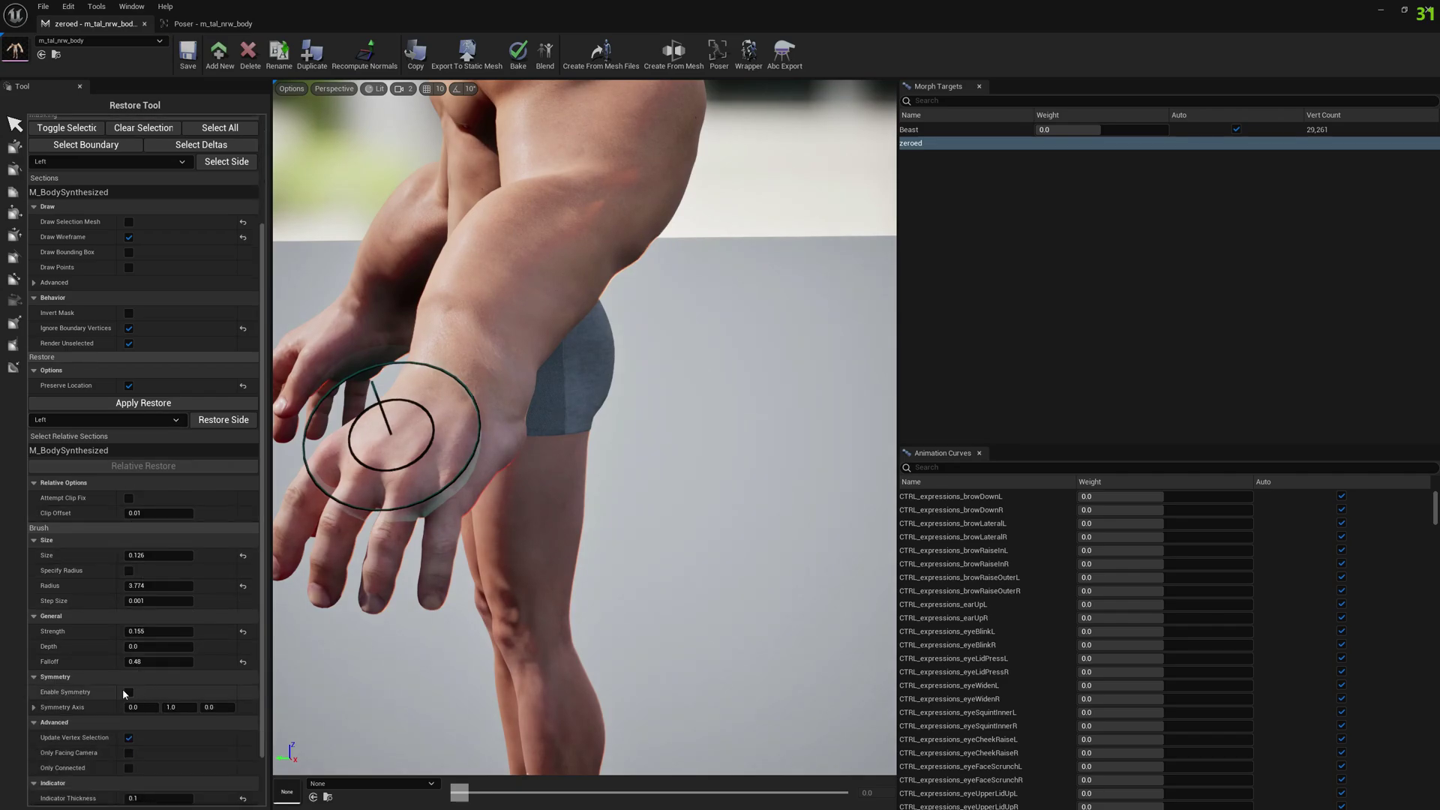
{"action": "left_click", "coordinate": [129, 692]}
{"action": "mouse_move", "coordinate": [611, 379]}
{"action": "left_mouse_down", "text": "alt"}
{"action": "mouse_move", "coordinate": [595, 192]}
{"action": "mouse_move", "coordinate": [680, 296]}
{"action": "mouse_move", "coordinate": [694, 257]}
{"action": "mouse_move", "coordinate": [558, 449]}
{"action": "left_mouse_up", "text": "alt"}
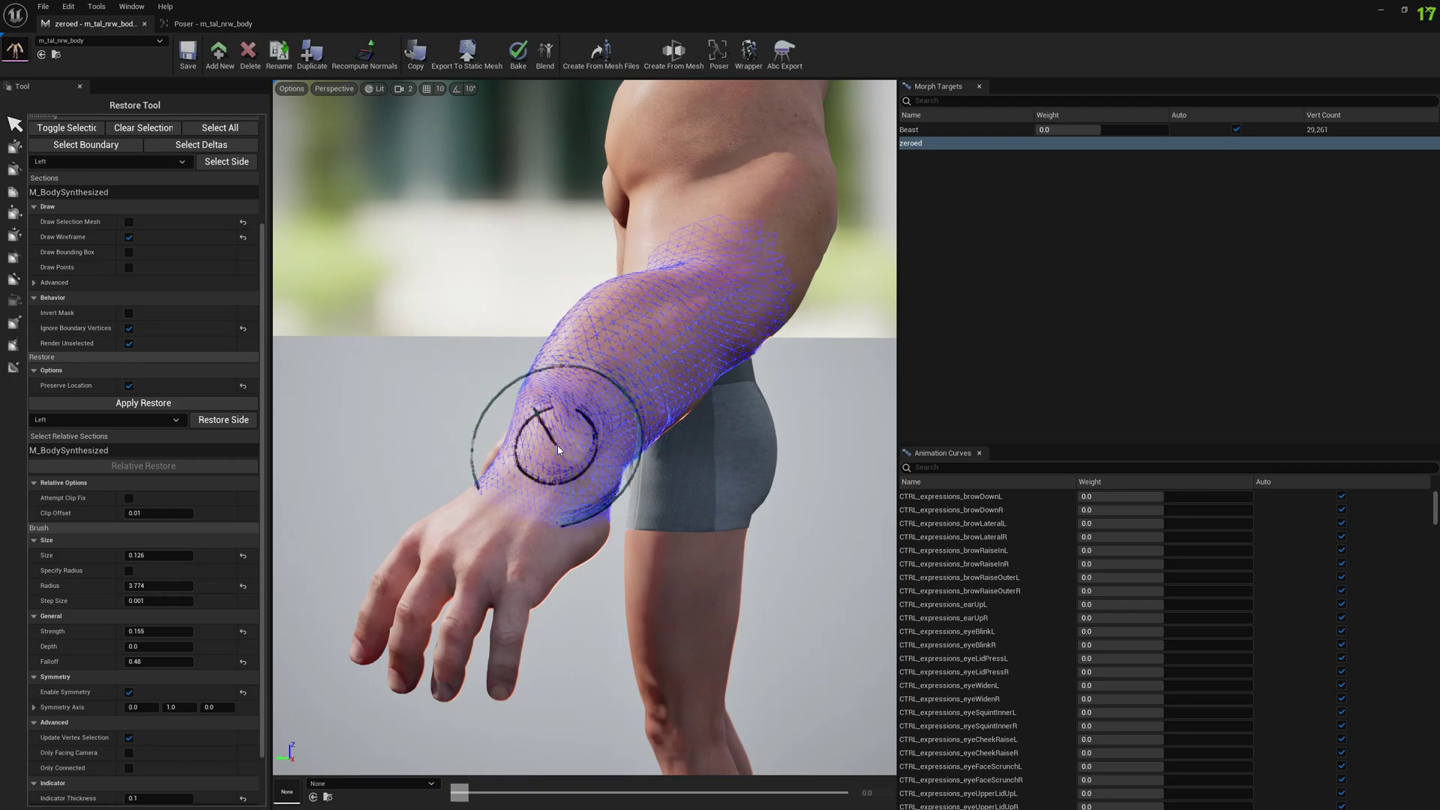
- Extend the symmetric mask around the underside and inner side of both forearms down to the wrists
{"action": "mouse_move", "coordinate": [658, 344]}
{"action": "right_mouse_down"}
{"action": "mouse_move", "coordinate": [742, 360]}
{"action": "mouse_move", "coordinate": [764, 323]}
{"action": "mouse_move", "coordinate": [810, 326]}
{"action": "mouse_move", "coordinate": [840, 304]}
{"action": "mouse_move", "coordinate": [881, 319]}
{"action": "mouse_move", "coordinate": [607, 338]}
{"action": "mouse_move", "coordinate": [656, 335]}
{"action": "right_mouse_up"}
{"action": "mouse_move", "coordinate": [656, 334]}
{"action": "left_mouse_down"}
{"action": "mouse_move", "coordinate": [659, 423]}
{"action": "mouse_move", "coordinate": [674, 416]}
{"action": "mouse_move", "coordinate": [648, 476]}
{"action": "mouse_move", "coordinate": [674, 559]}
{"action": "mouse_move", "coordinate": [660, 611]}
{"action": "mouse_move", "coordinate": [667, 705]}
{"action": "left_mouse_up"}
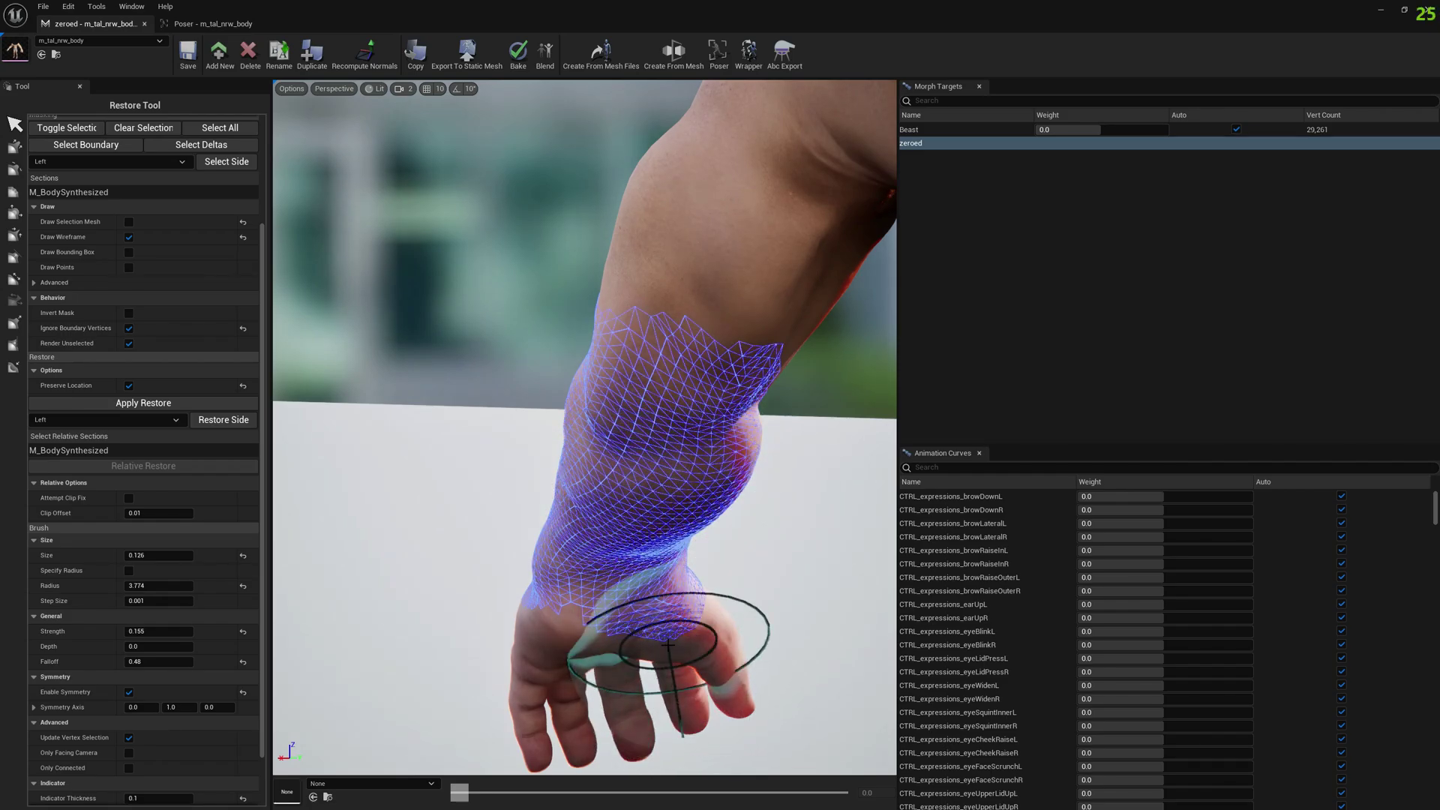
{"action": "mouse_move", "coordinate": [566, 521]}
{"action": "right_mouse_down"}
{"action": "mouse_move", "coordinate": [588, 525]}
{"action": "mouse_move", "coordinate": [590, 611]}
{"action": "right_mouse_up"}
{"action": "right_click_drag", "start_coordinate": [637, 525], "coordinate": [308, 472]}
{"action": "left_click_drag", "start_coordinate": [569, 480], "coordinate": [656, 450], "text": "alt"}
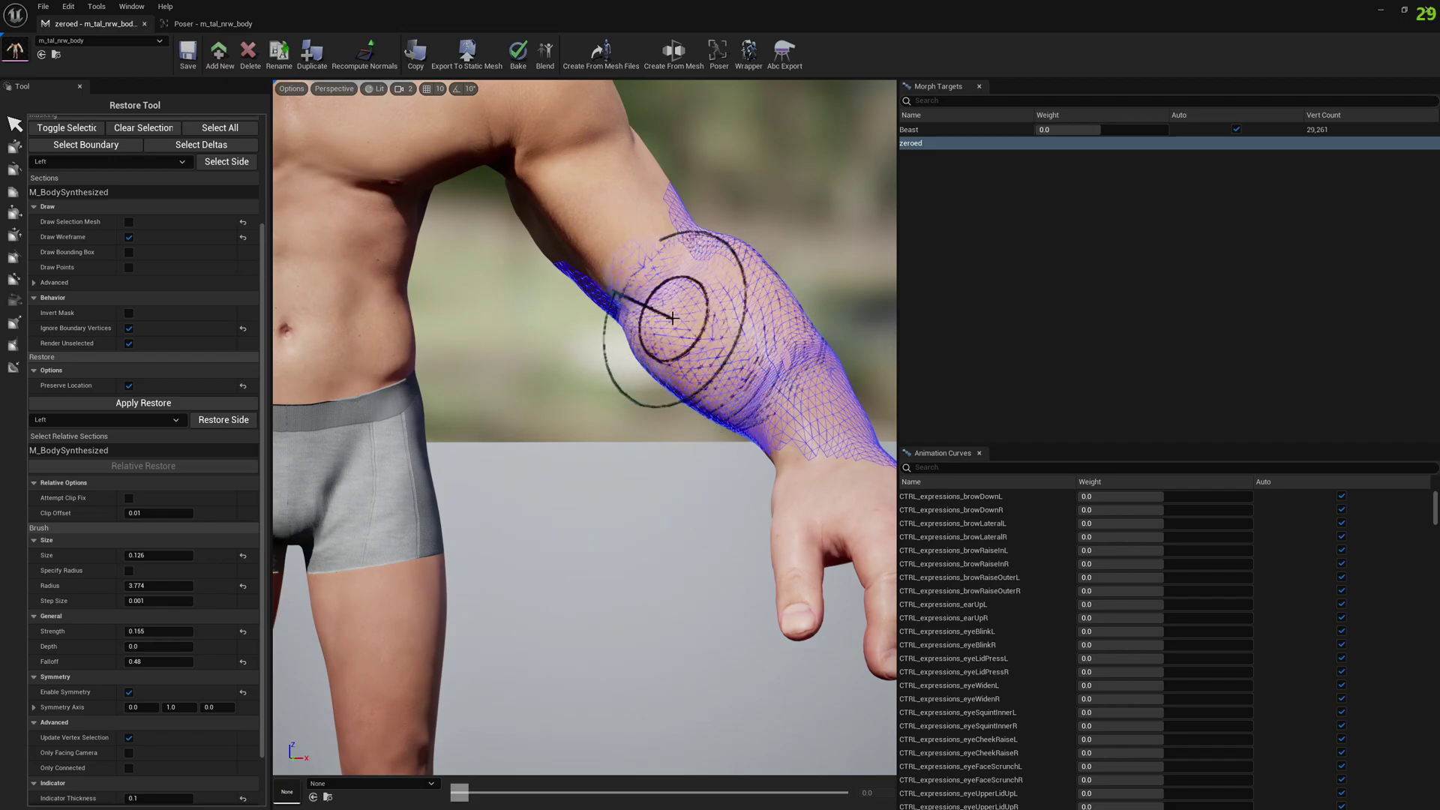
{"action": "right_click_drag", "start_coordinate": [757, 384], "coordinate": [967, 413]}
{"action": "mouse_move", "coordinate": [744, 253]}
{"action": "right_mouse_down"}
{"action": "mouse_move", "coordinate": [802, 281]}
{"action": "mouse_move", "coordinate": [832, 322]}
{"action": "right_mouse_up"}
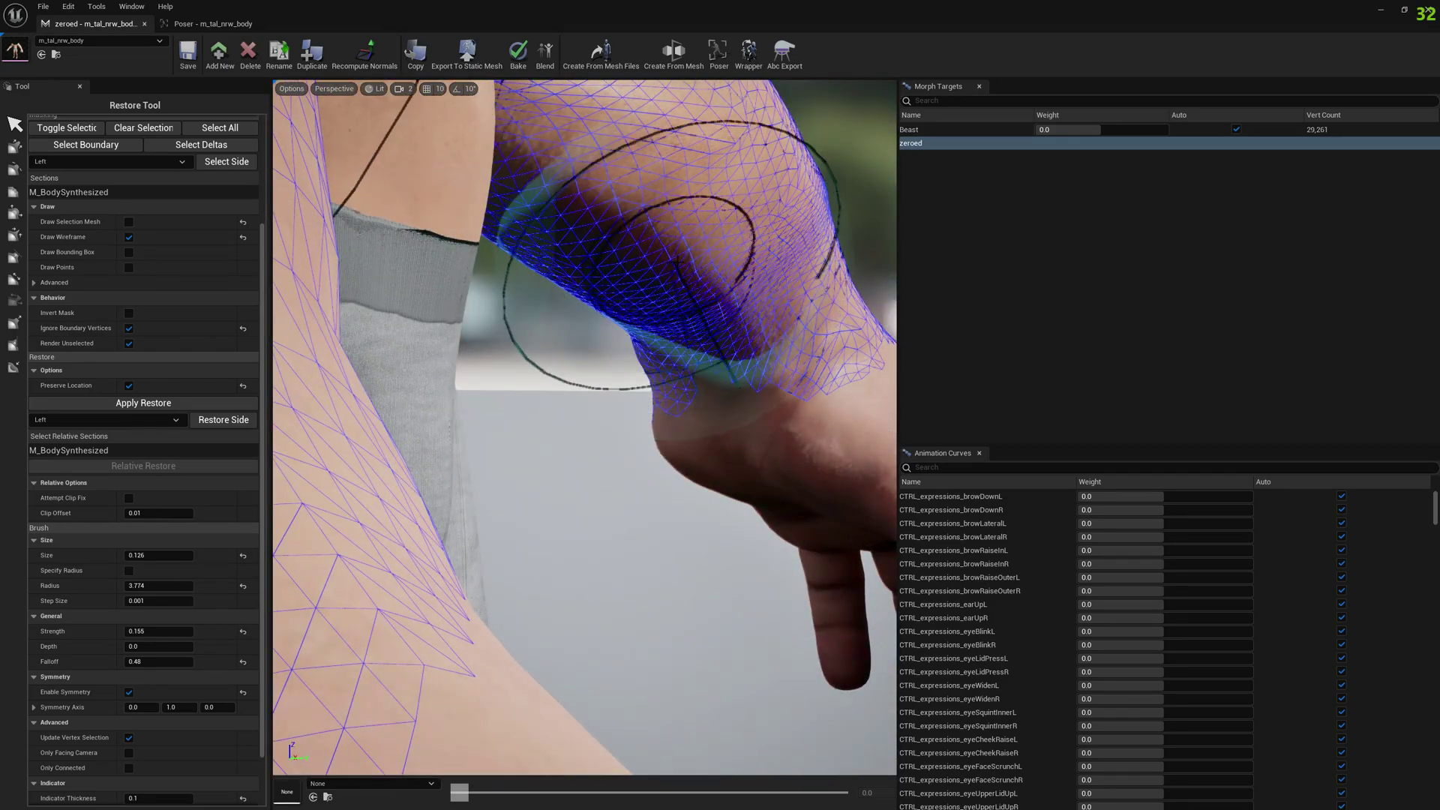
{"action": "mouse_move", "coordinate": [668, 259]}
{"action": "left_mouse_down"}
{"action": "mouse_move", "coordinate": [682, 254]}
{"action": "mouse_move", "coordinate": [691, 276]}
{"action": "left_mouse_up"}
{"action": "right_click_drag", "start_coordinate": [690, 276], "coordinate": [577, 360]}
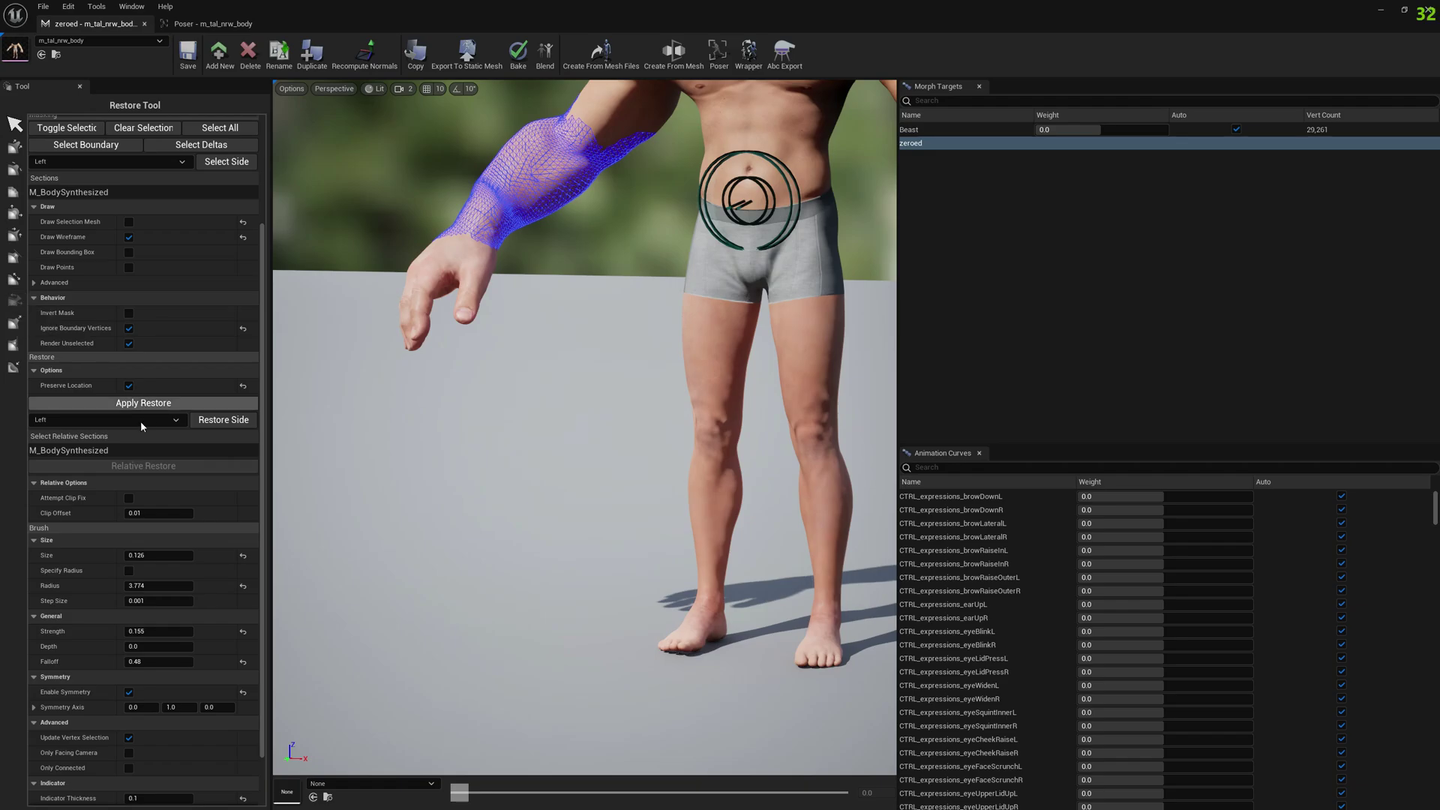
{"action": "scroll", "coordinate": [141, 420], "scroll_direction": "down", "scroll_amount": 2}
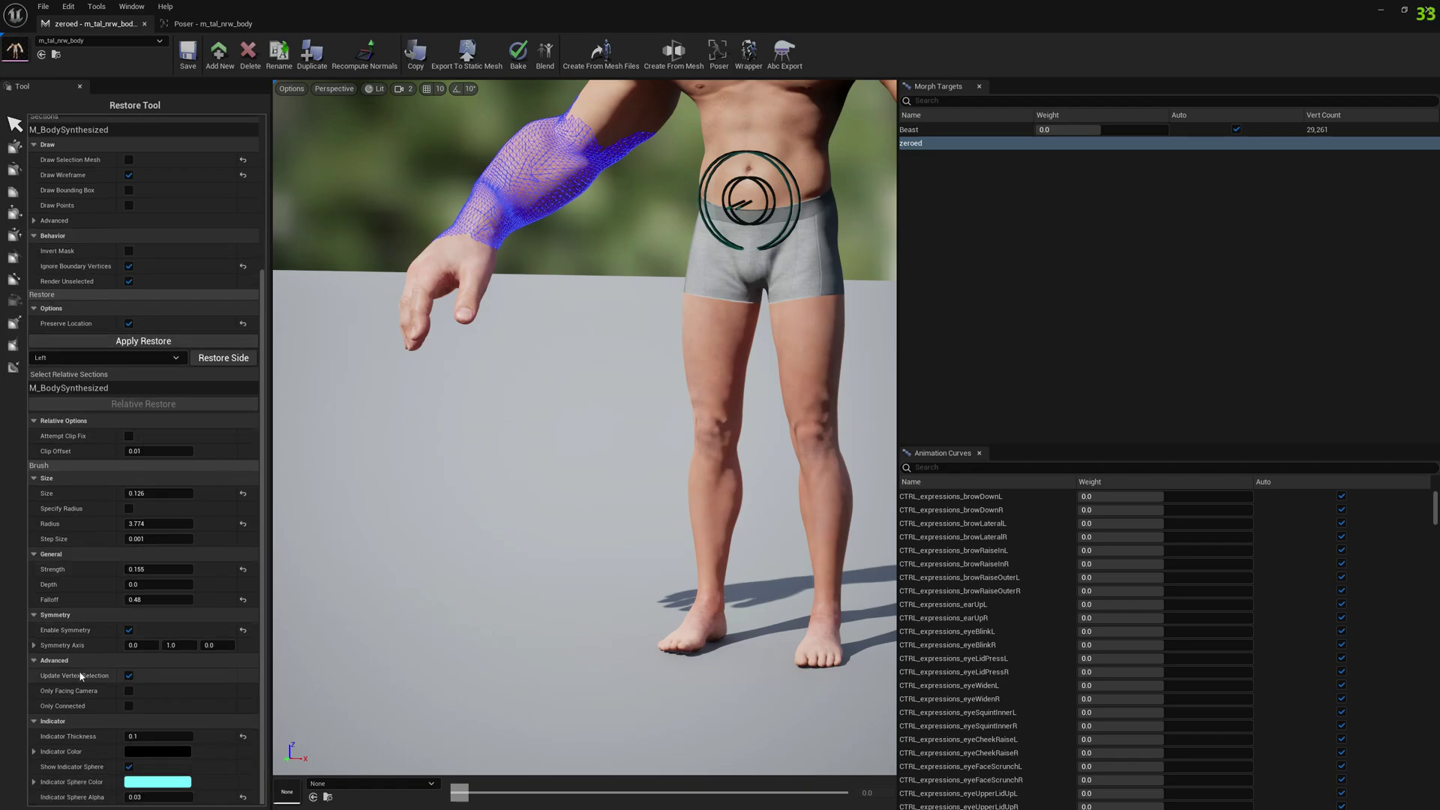
{"action": "scroll", "coordinate": [75, 483], "scroll_direction": "up", "scroll_amount": 3}
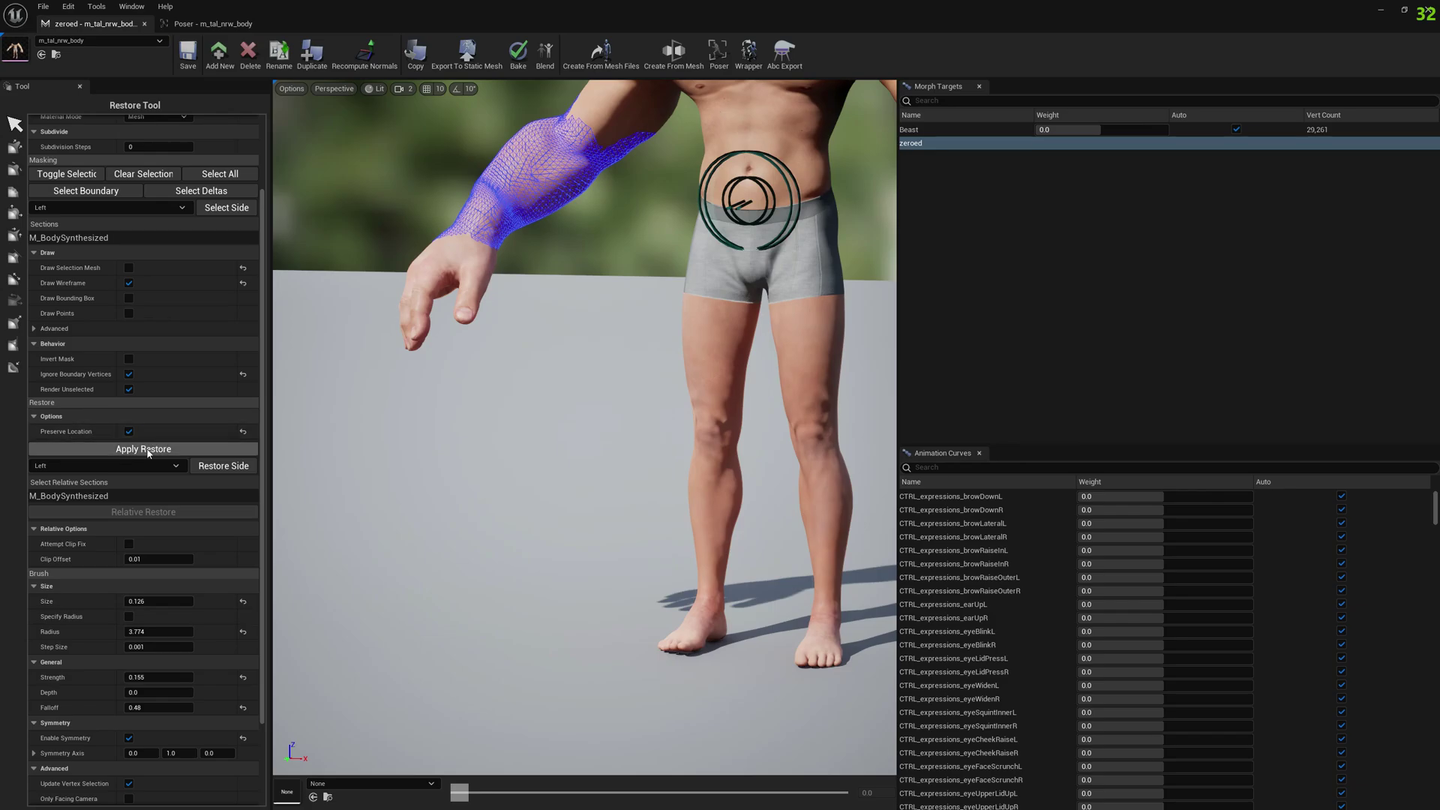
{"action": "right_click_drag", "start_coordinate": [549, 384], "coordinate": [675, 326]}
{"action": "mouse_move", "coordinate": [388, 333]}
{"action": "left_mouse_down", "text": "alt"}
{"action": "mouse_move", "coordinate": [434, 418]}
{"action": "mouse_move", "coordinate": [337, 412]}
{"action": "mouse_move", "coordinate": [476, 418]}
{"action": "mouse_move", "coordinate": [405, 437]}
{"action": "mouse_move", "coordinate": [402, 392]}
{"action": "mouse_move", "coordinate": [360, 392]}
{"action": "left_mouse_up", "text": "alt"}
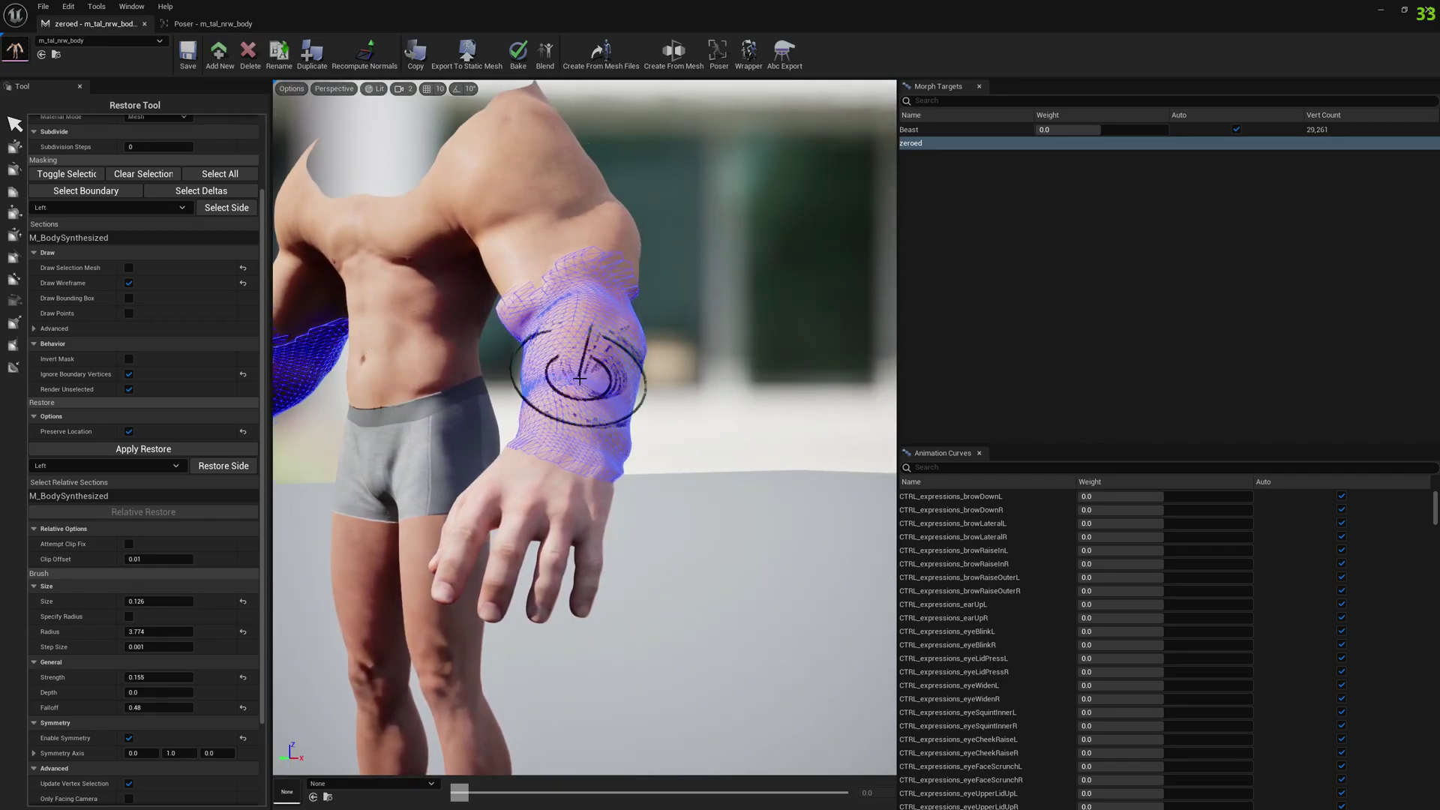
{"action": "mouse_move", "coordinate": [588, 372]}
{"action": "left_mouse_down", "text": "alt"}
{"action": "mouse_move", "coordinate": [637, 432]}
{"action": "mouse_move", "coordinate": [483, 515]}
{"action": "mouse_move", "coordinate": [652, 530]}
{"action": "mouse_move", "coordinate": [739, 418]}
{"action": "mouse_move", "coordinate": [605, 482]}
{"action": "mouse_move", "coordinate": [595, 503]}
{"action": "mouse_move", "coordinate": [578, 476]}
{"action": "mouse_move", "coordinate": [640, 459]}
{"action": "mouse_move", "coordinate": [711, 595]}
{"action": "mouse_move", "coordinate": [892, 382]}
{"action": "mouse_move", "coordinate": [418, 466]}
{"action": "mouse_move", "coordinate": [308, 308]}
{"action": "mouse_move", "coordinate": [370, 386]}
{"action": "mouse_move", "coordinate": [487, 420]}
{"action": "mouse_move", "coordinate": [1028, 299]}
{"action": "left_mouse_up", "text": "alt"}
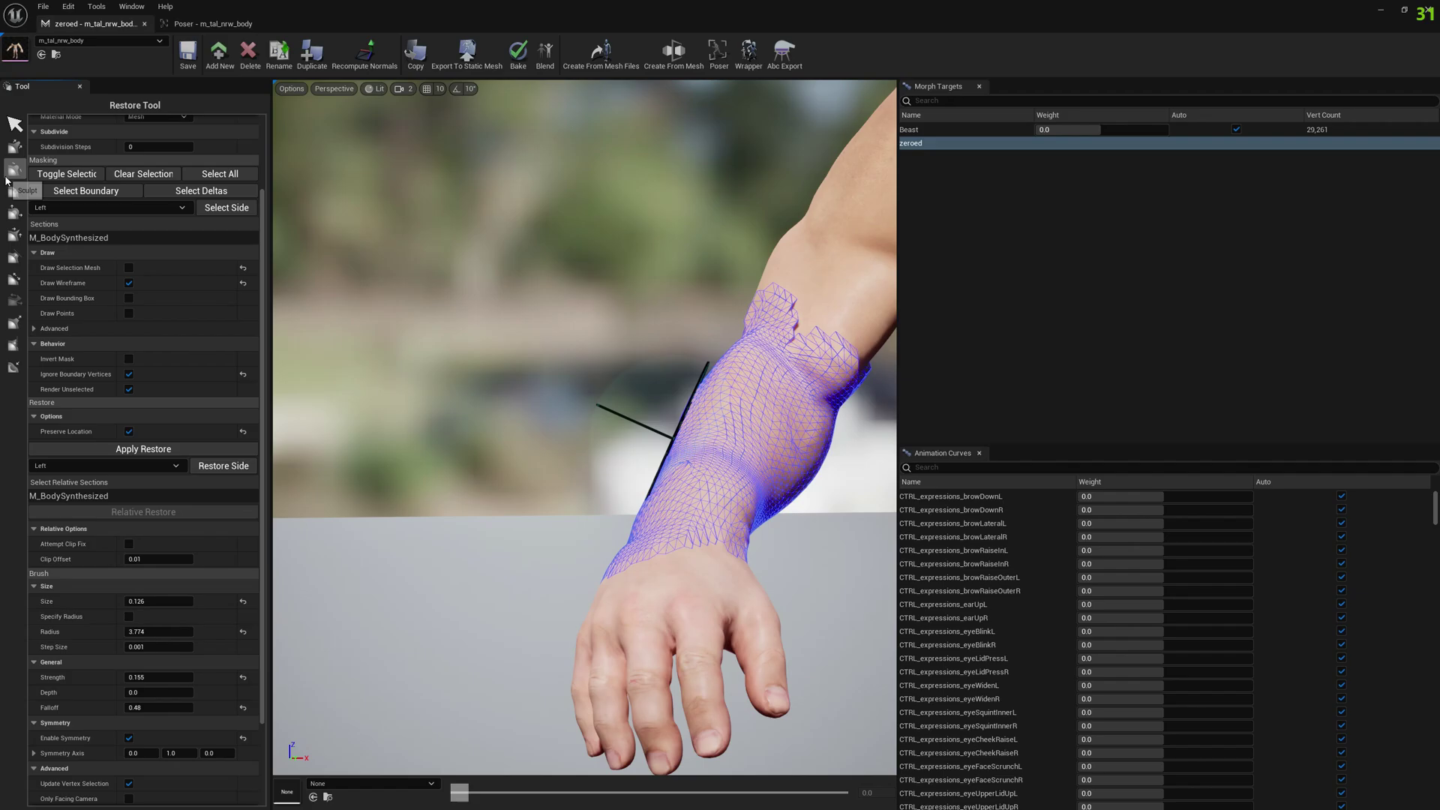
- Activate the Smooth tool and clear the masked vertex selection on the forearms
{"action": "left_click", "coordinate": [14, 169]}
{"action": "left_click", "coordinate": [12, 158]}
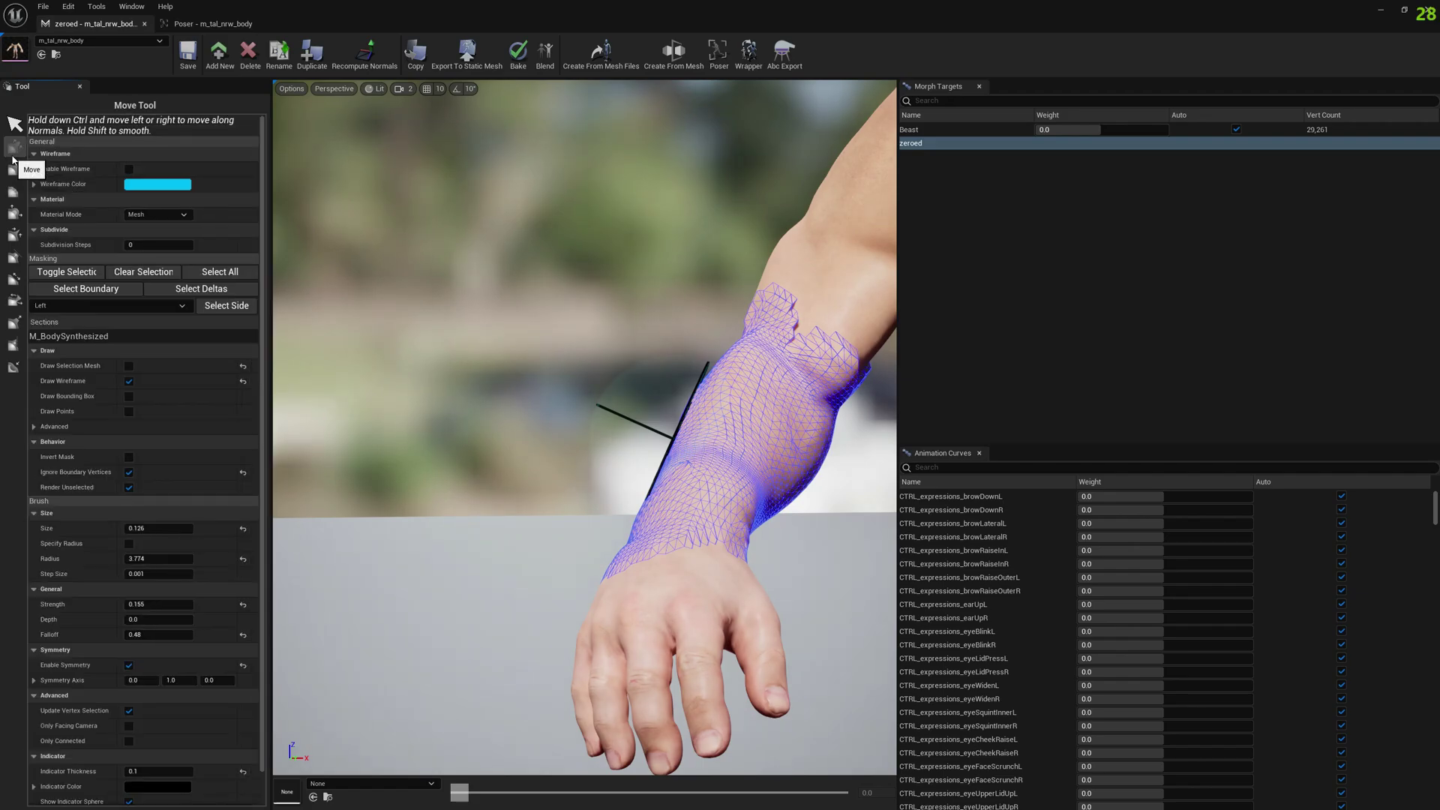
{"action": "left_click", "coordinate": [14, 193]}
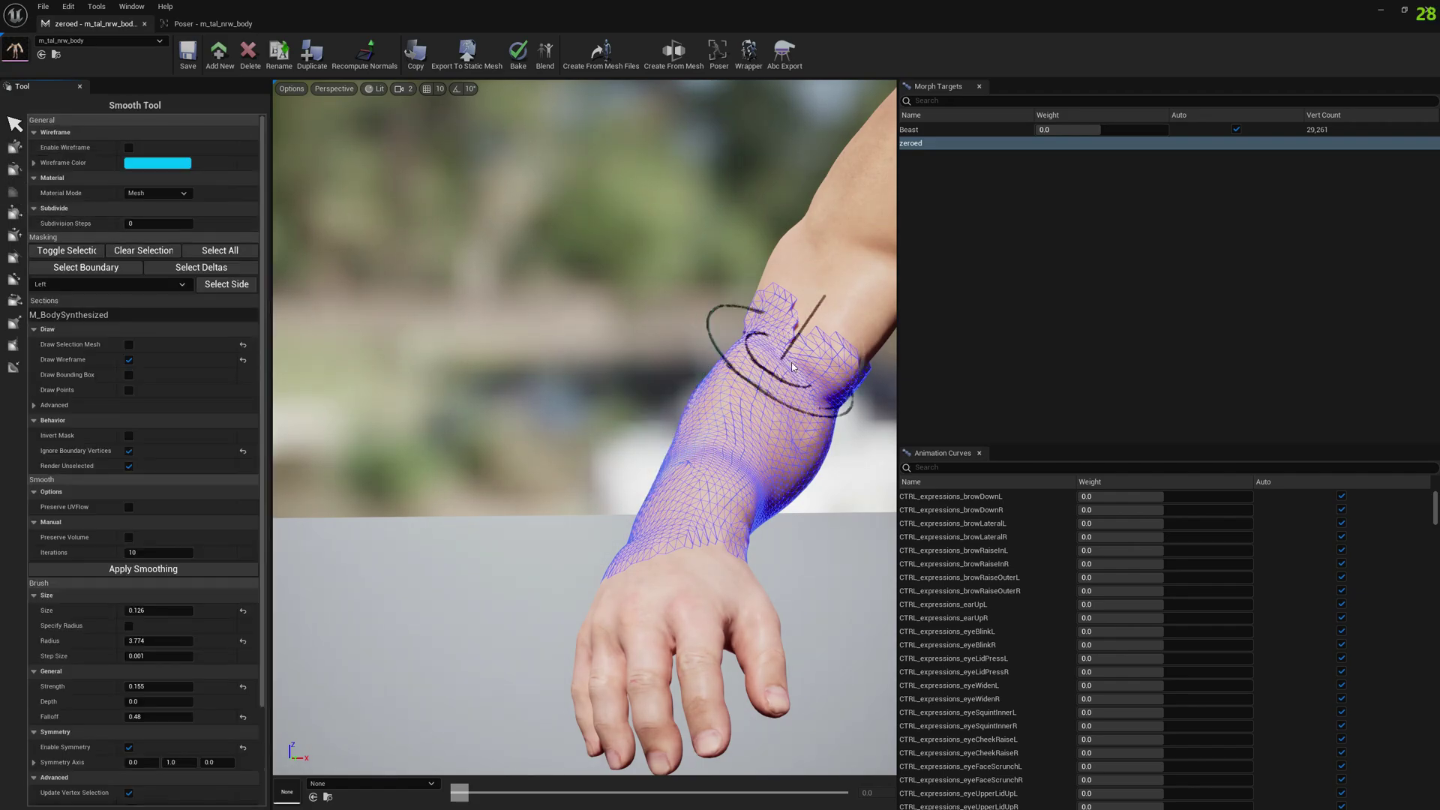
{"action": "right_click_drag", "start_coordinate": [784, 362], "coordinate": [813, 363]}
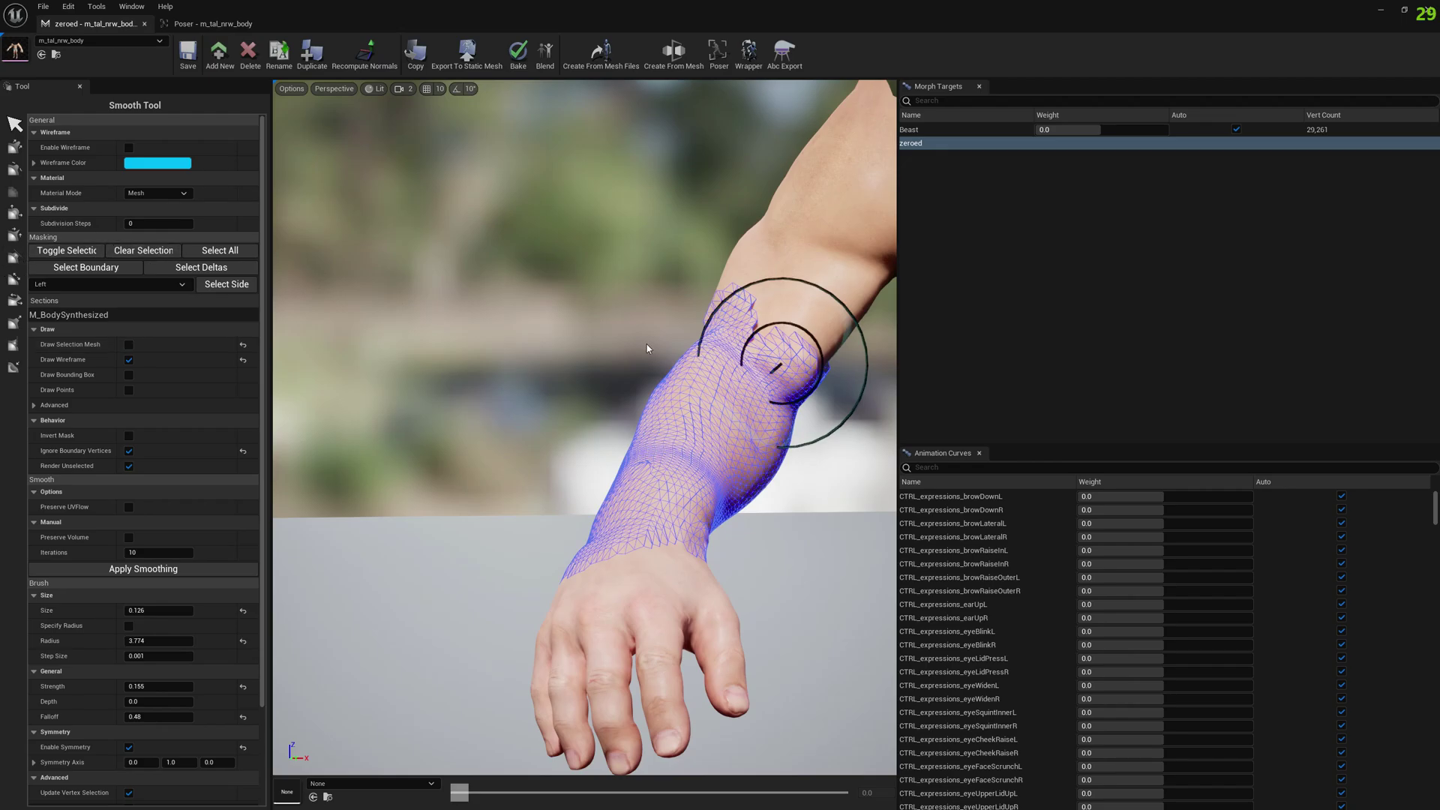
{"action": "right_click_drag", "start_coordinate": [646, 349], "coordinate": [465, 427]}
{"action": "left_click", "coordinate": [140, 252]}
- Smooth the zeroed morph around the elbows and wrists with the symmetric brush
{"action": "mouse_move", "coordinate": [674, 375]}
{"action": "right_mouse_down"}
{"action": "mouse_move", "coordinate": [720, 375]}
{"action": "mouse_move", "coordinate": [645, 375]}
{"action": "mouse_move", "coordinate": [675, 375]}
{"action": "mouse_move", "coordinate": [731, 284]}
{"action": "right_mouse_up"}
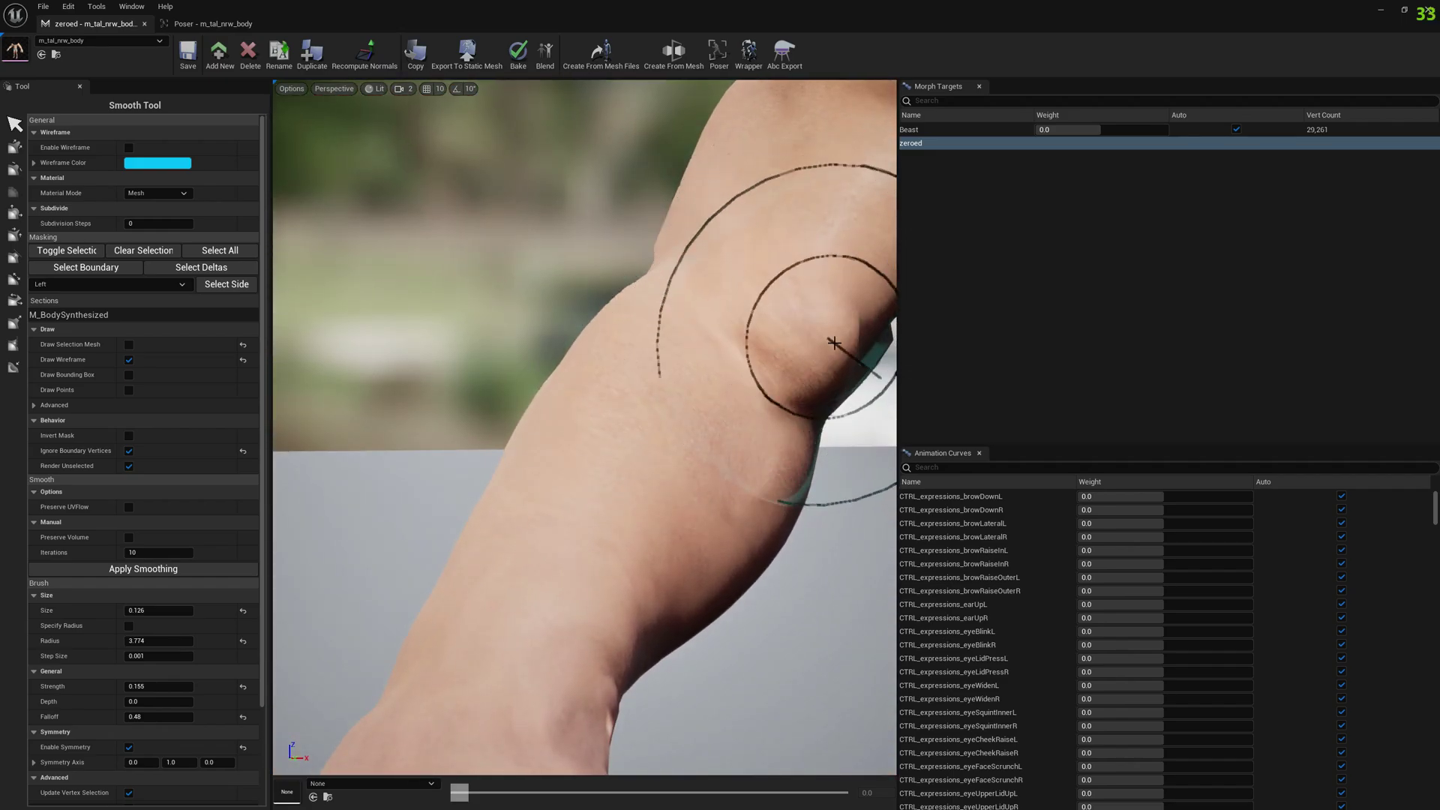
{"action": "mouse_move", "coordinate": [728, 455]}
{"action": "right_mouse_down"}
{"action": "mouse_move", "coordinate": [514, 248]}
{"action": "mouse_move", "coordinate": [659, 187]}
{"action": "right_mouse_up"}
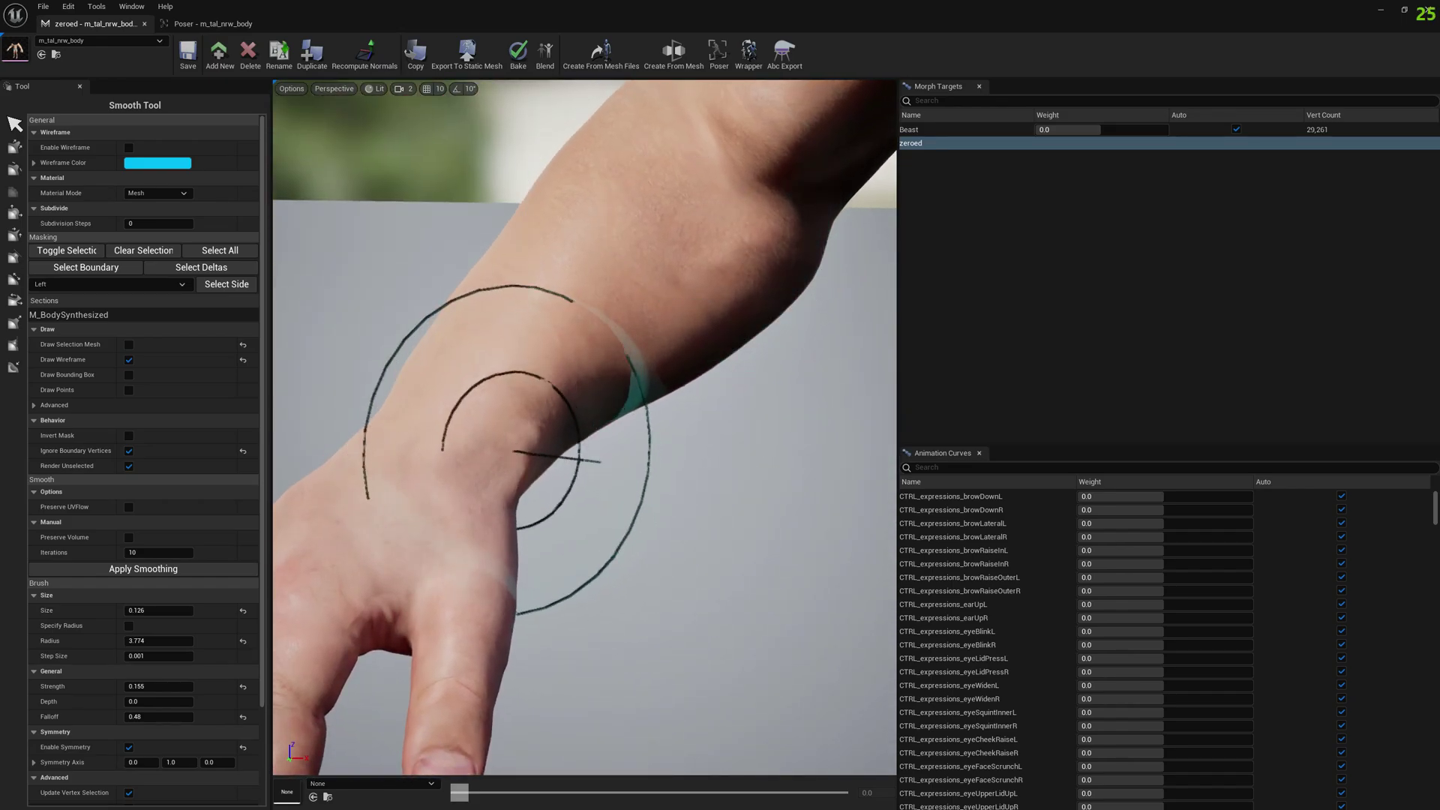
{"action": "mouse_move", "coordinate": [521, 450]}
{"action": "right_mouse_down"}
{"action": "mouse_move", "coordinate": [585, 428]}
{"action": "mouse_move", "coordinate": [720, 450]}
{"action": "mouse_move", "coordinate": [570, 457]}
{"action": "mouse_move", "coordinate": [689, 465]}
{"action": "right_mouse_up"}
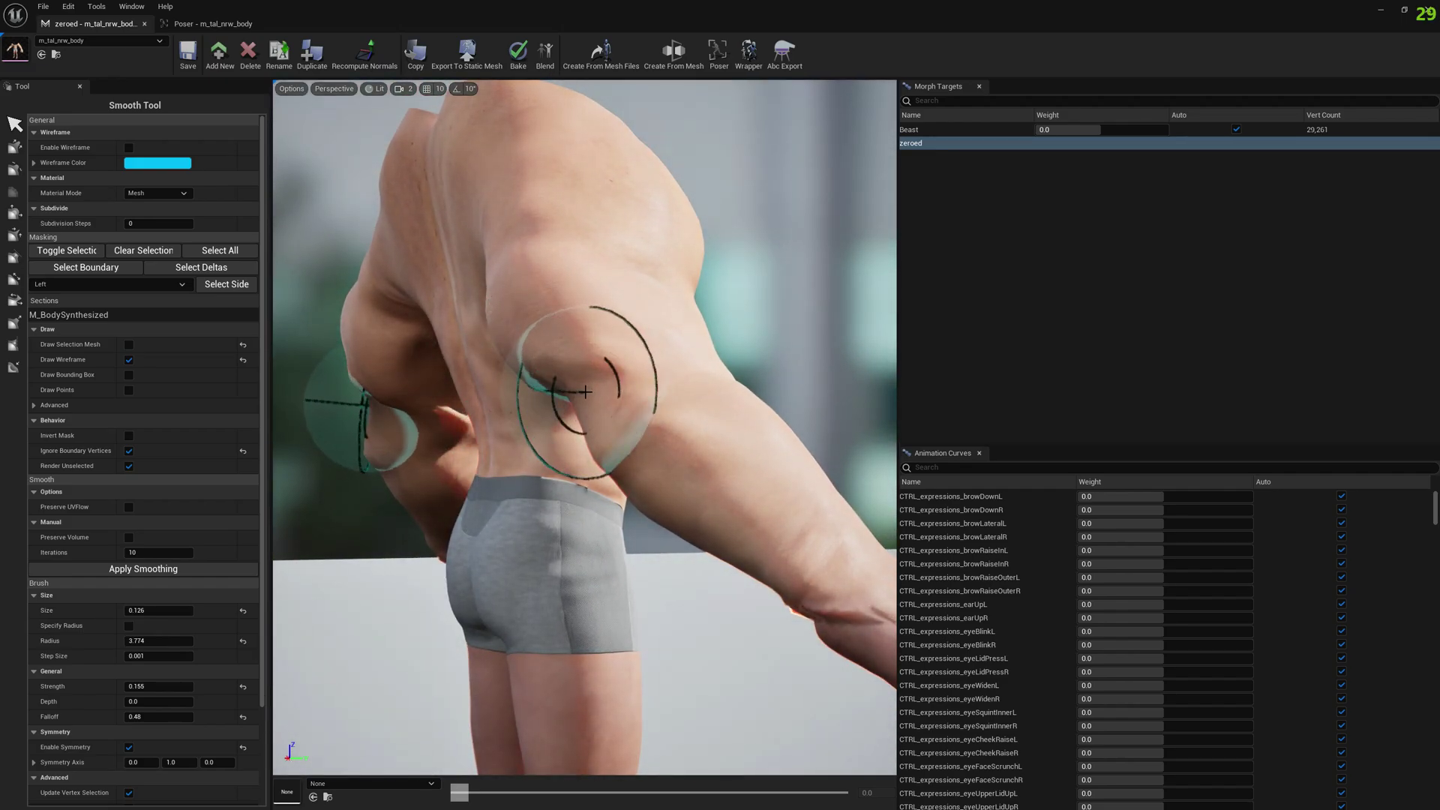
{"action": "right_click_drag", "start_coordinate": [637, 420], "coordinate": [706, 380]}
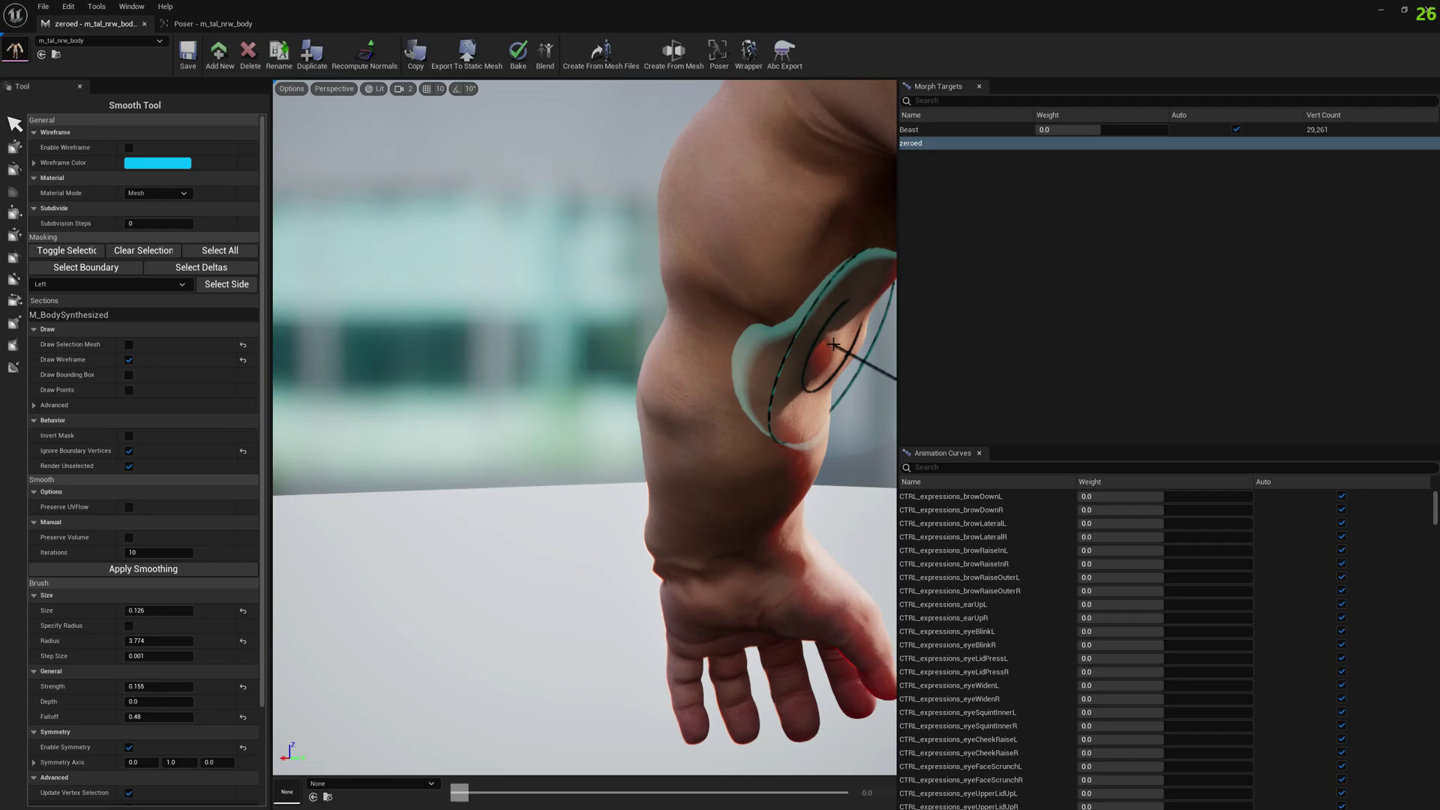
{"action": "right_click_drag", "start_coordinate": [742, 409], "coordinate": [768, 478]}
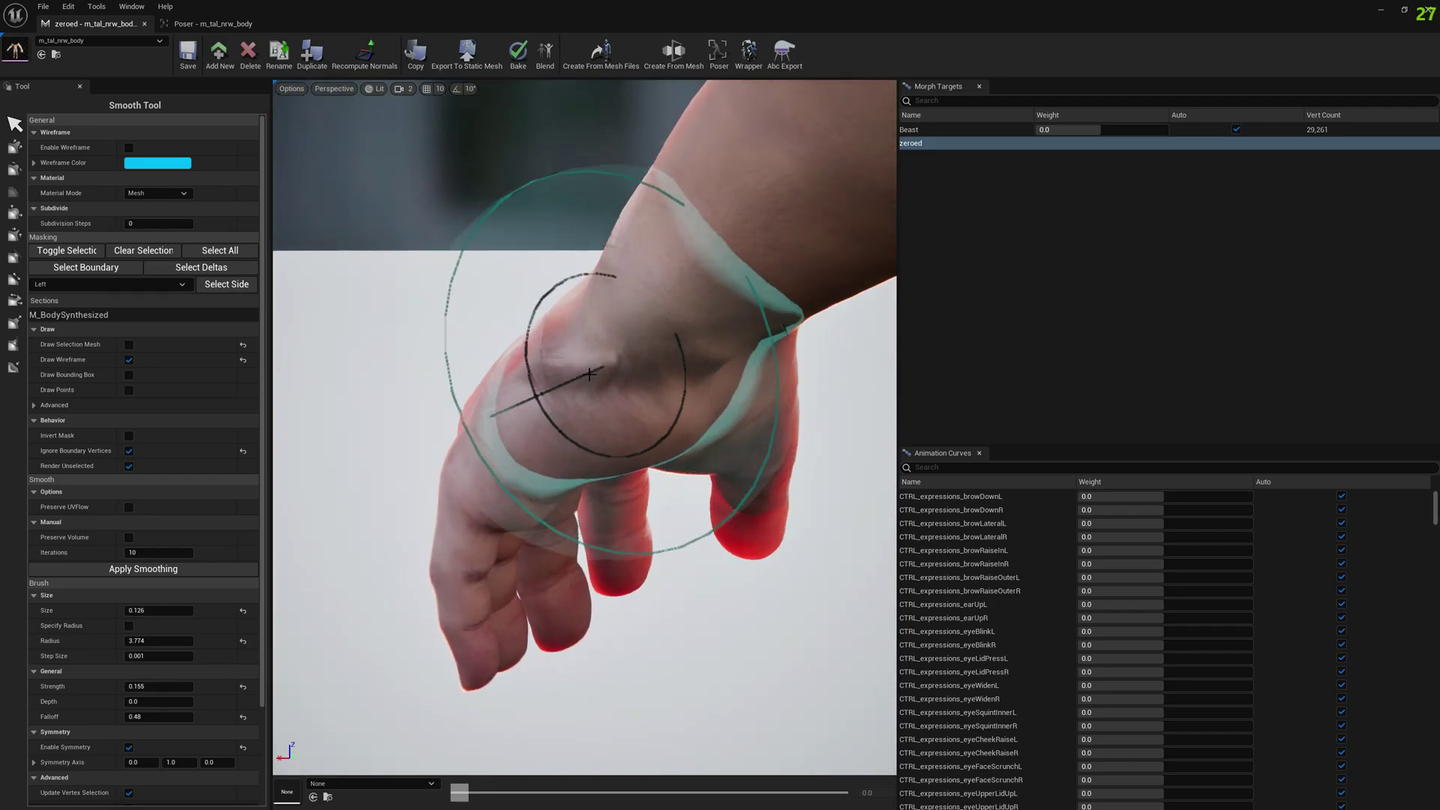
{"action": "mouse_move", "coordinate": [593, 368]}
{"action": "right_mouse_down"}
{"action": "mouse_move", "coordinate": [611, 361]}
{"action": "mouse_move", "coordinate": [740, 418]}
{"action": "mouse_move", "coordinate": [572, 578]}
{"action": "mouse_move", "coordinate": [820, 562]}
{"action": "mouse_move", "coordinate": [870, 518]}
{"action": "right_mouse_up"}
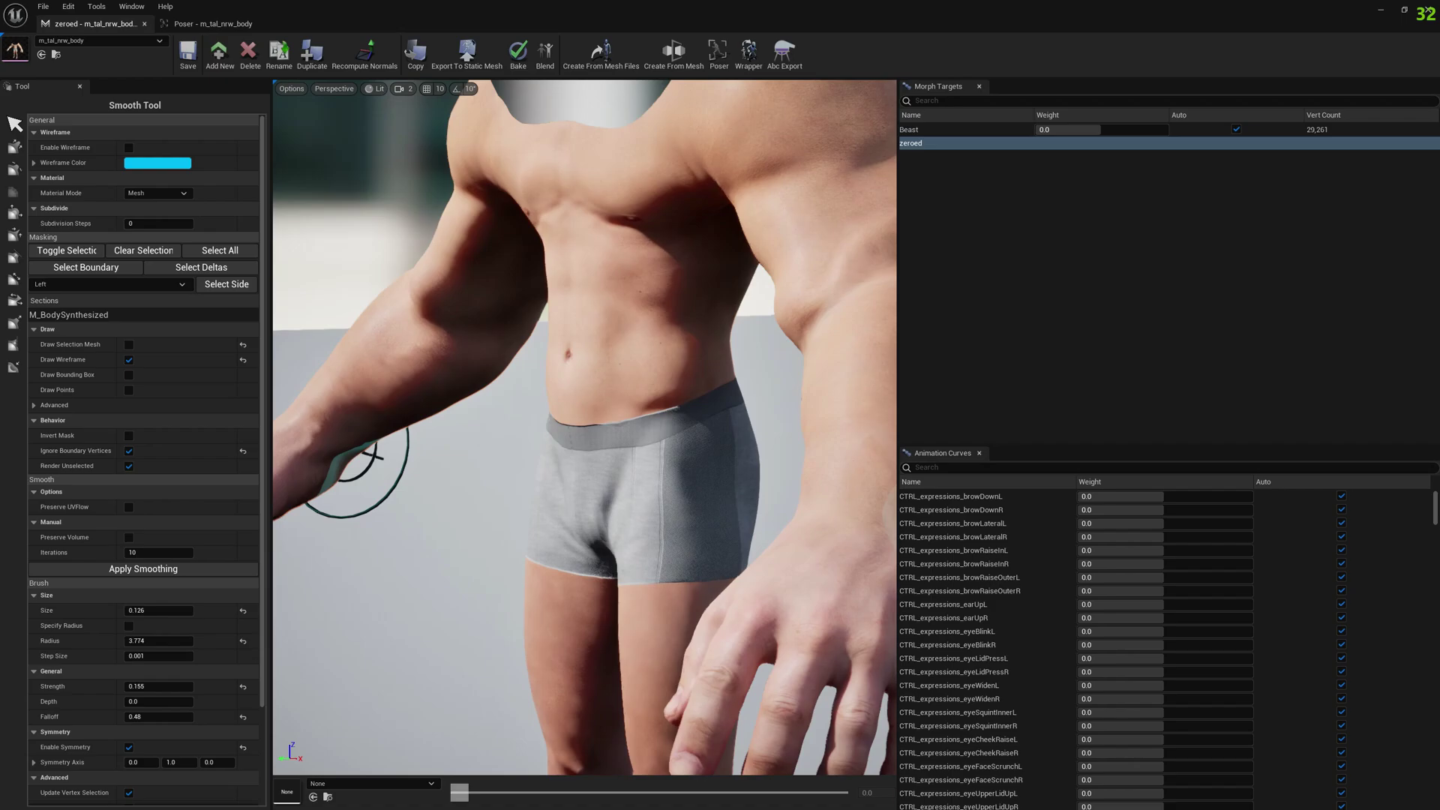
- Smooth the remaining bumps on the inner elbows and inner forearms of the zeroed morph
{"action": "right_click_drag", "start_coordinate": [342, 458], "coordinate": [465, 525]}
{"action": "mouse_move", "coordinate": [708, 315]}
{"action": "right_mouse_down"}
{"action": "mouse_move", "coordinate": [716, 288]}
{"action": "mouse_move", "coordinate": [709, 319]}
{"action": "right_mouse_up"}
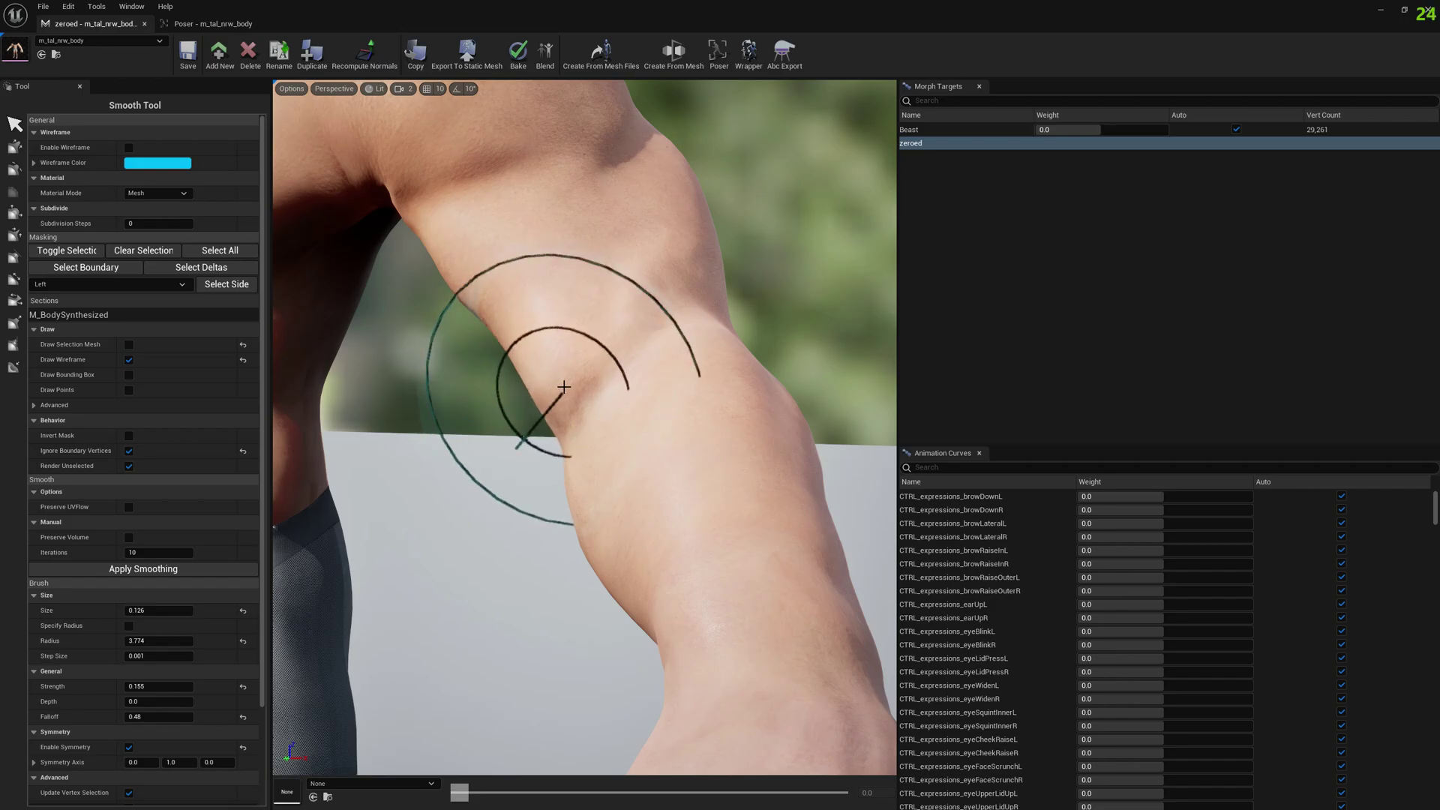
{"action": "key", "text": "s"}
{"action": "right_click_drag", "start_coordinate": [564, 387], "coordinate": [386, 398]}
{"action": "key", "text": "d"}
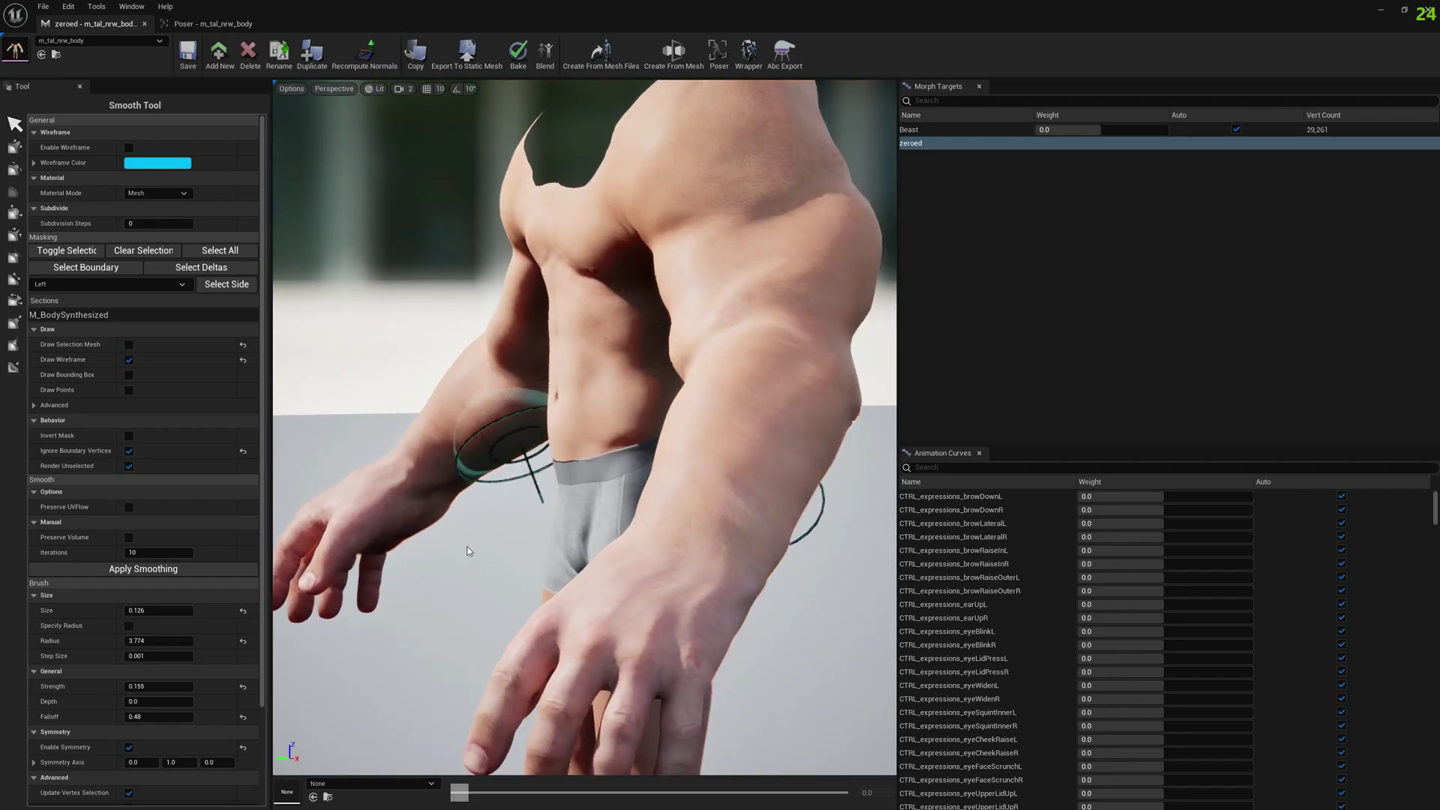
{"action": "right_click_drag", "start_coordinate": [466, 546], "coordinate": [787, 585]}
{"action": "key", "text": "a"}
{"action": "key", "text": "w"}
{"action": "key", "text": "a"}
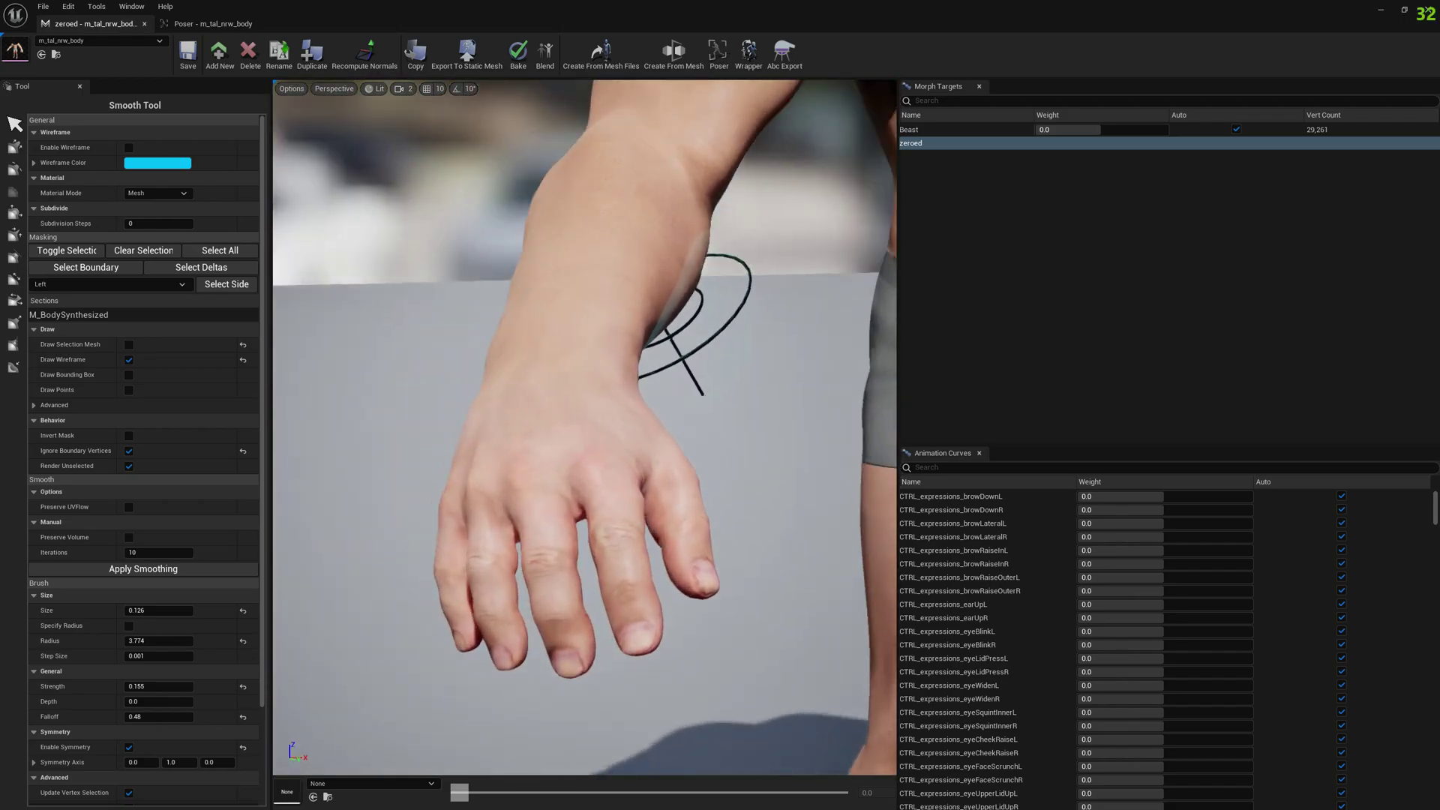
- Save the edited zeroed morph target to the m_tal_nrw_body asset
{"action": "mouse_move", "coordinate": [698, 315]}
{"action": "left_mouse_down", "text": "alt"}
{"action": "mouse_move", "coordinate": [787, 305]}
{"action": "mouse_move", "coordinate": [418, 370]}
{"action": "mouse_move", "coordinate": [353, 450]}
{"action": "left_mouse_up", "text": "alt"}
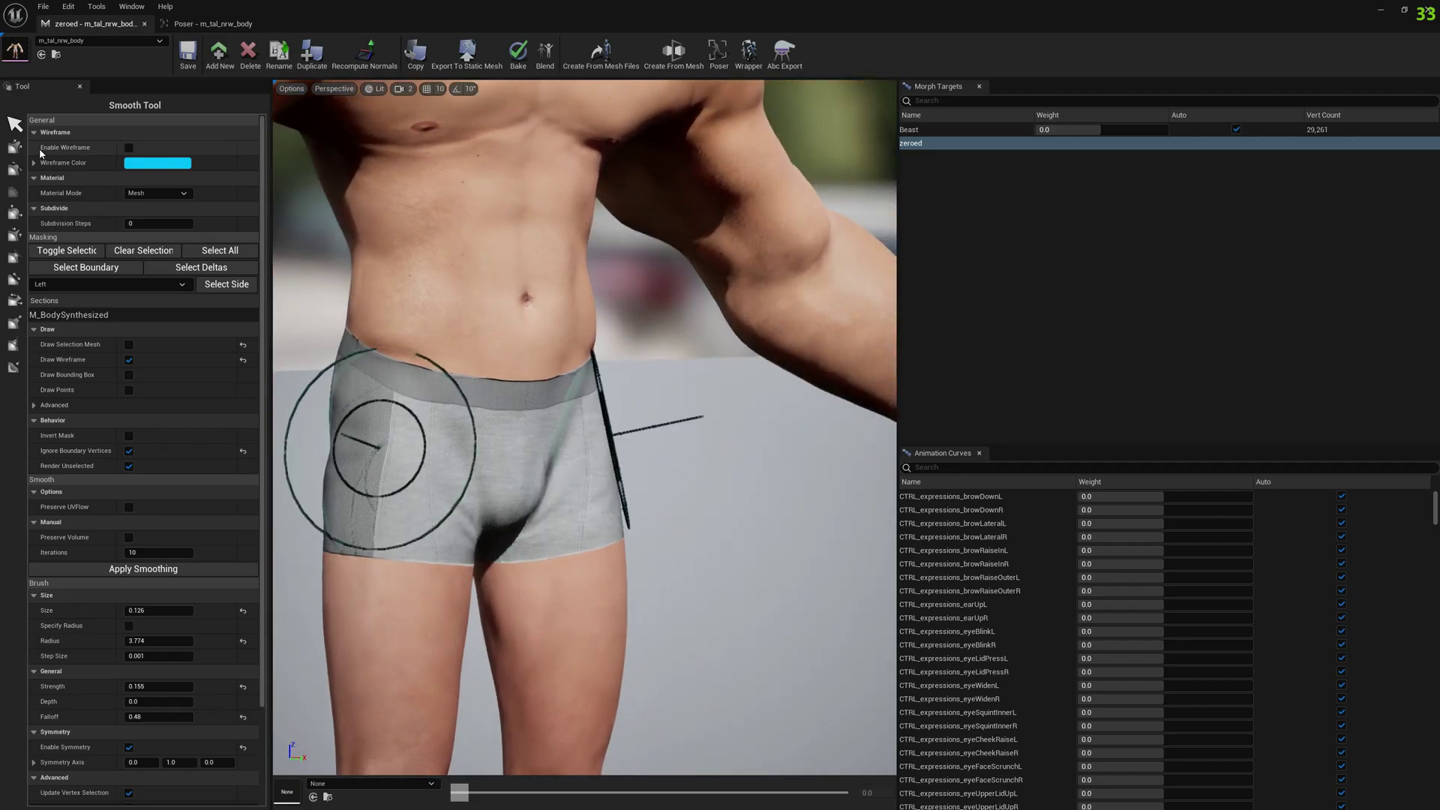
{"action": "left_click", "coordinate": [186, 58]}
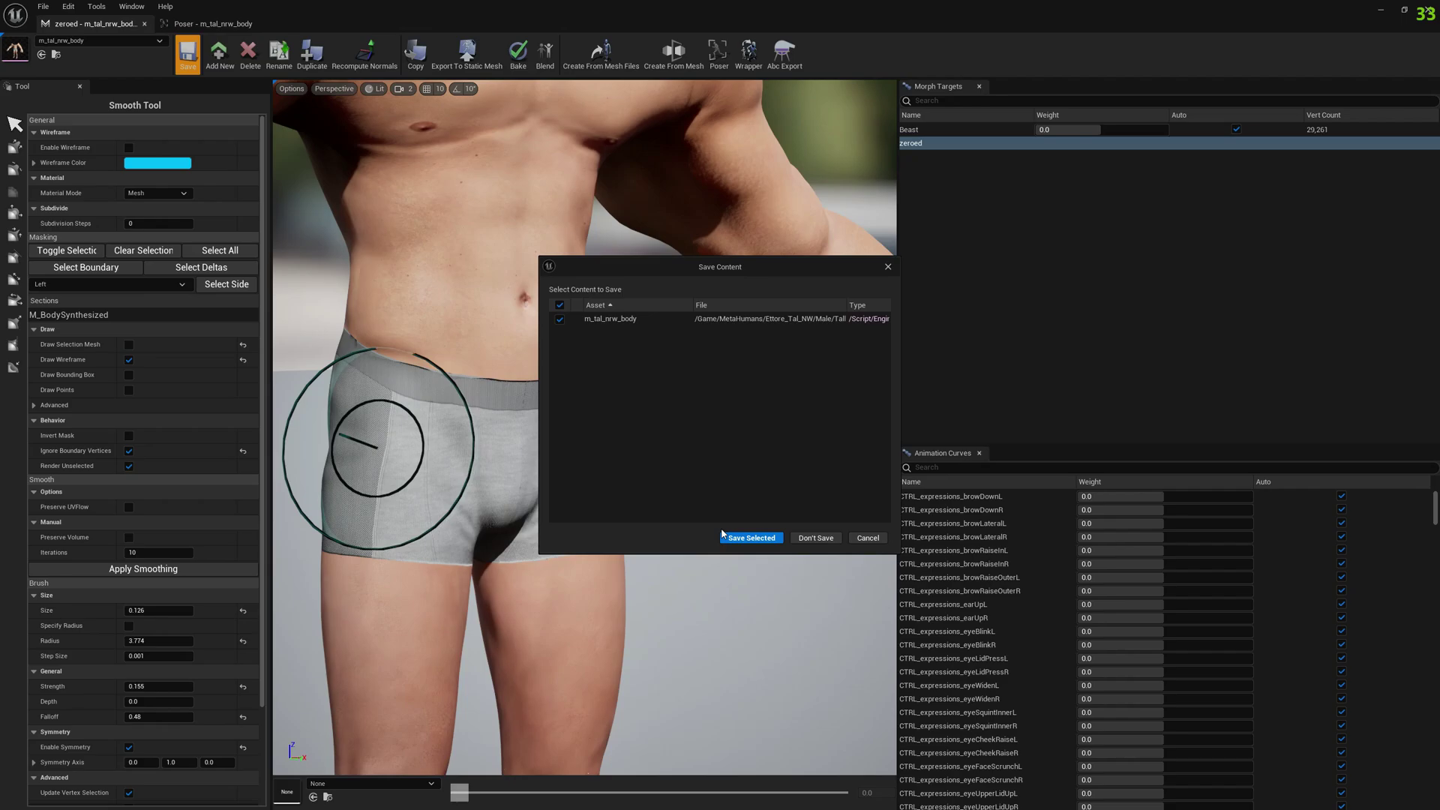
{"action": "left_click", "coordinate": [723, 535]}
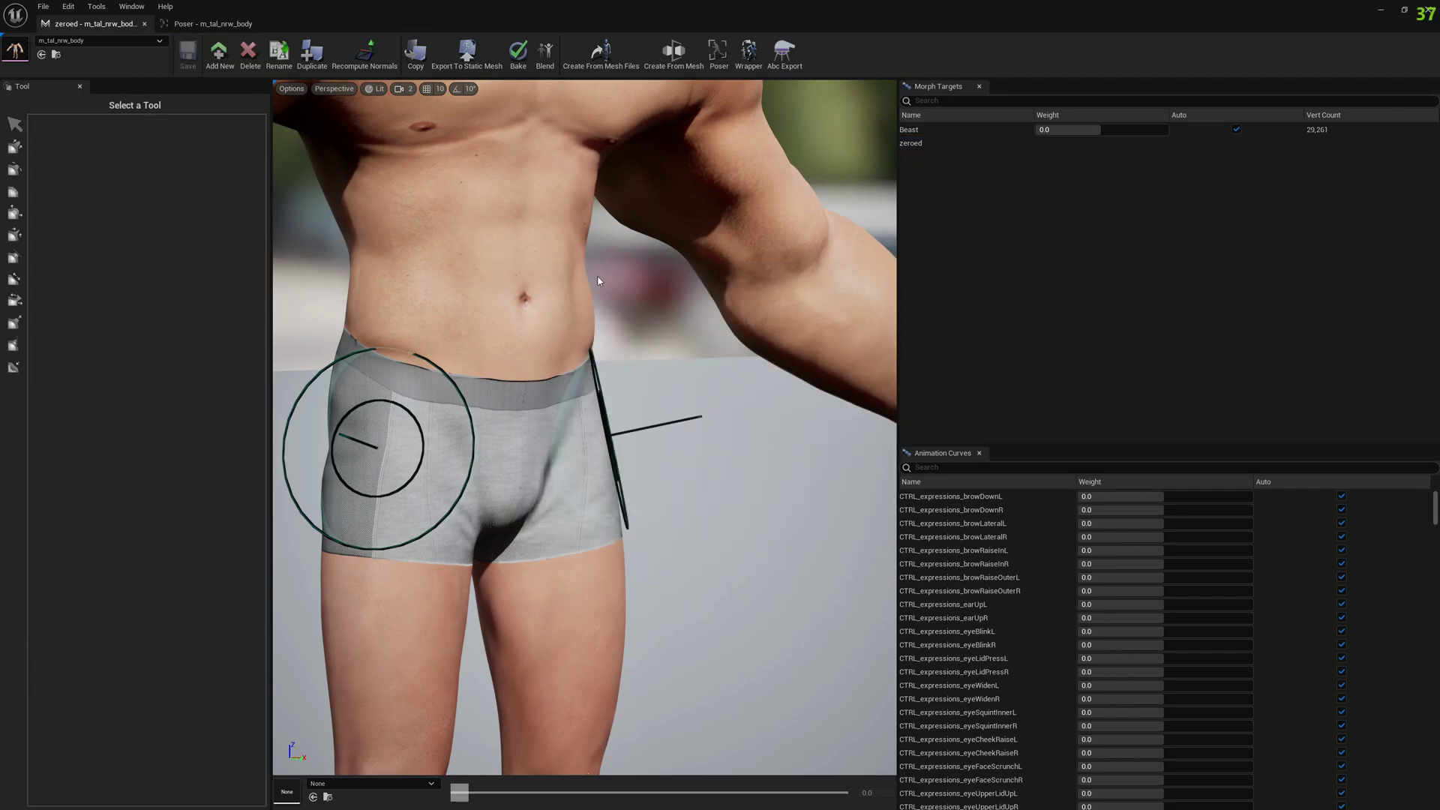
- Return to the Poser for m_tal_nrw_body and update the zeroed morph target from the current pose
{"action": "left_click", "coordinate": [213, 23]}
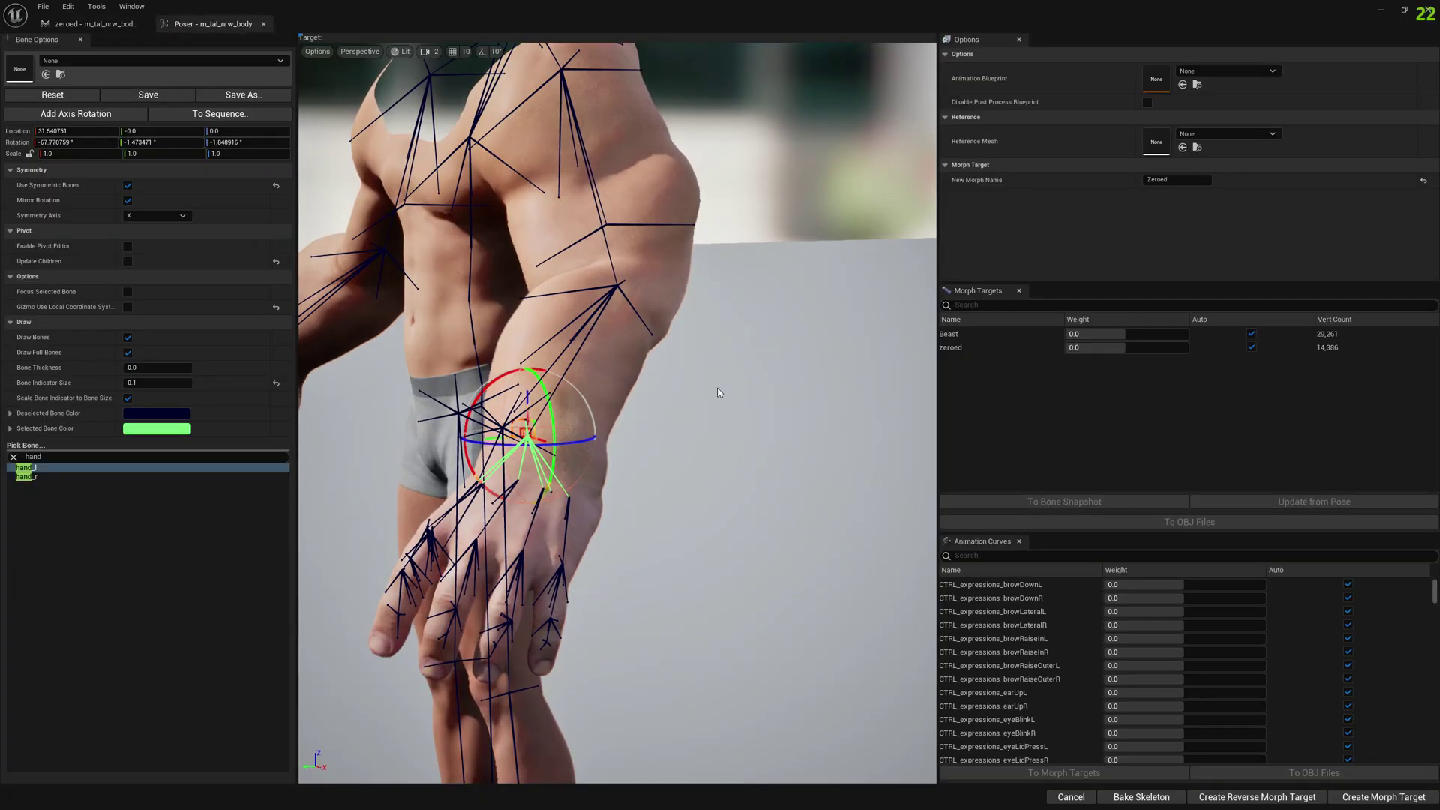
{"action": "right_click_drag", "start_coordinate": [717, 393], "coordinate": [669, 344]}
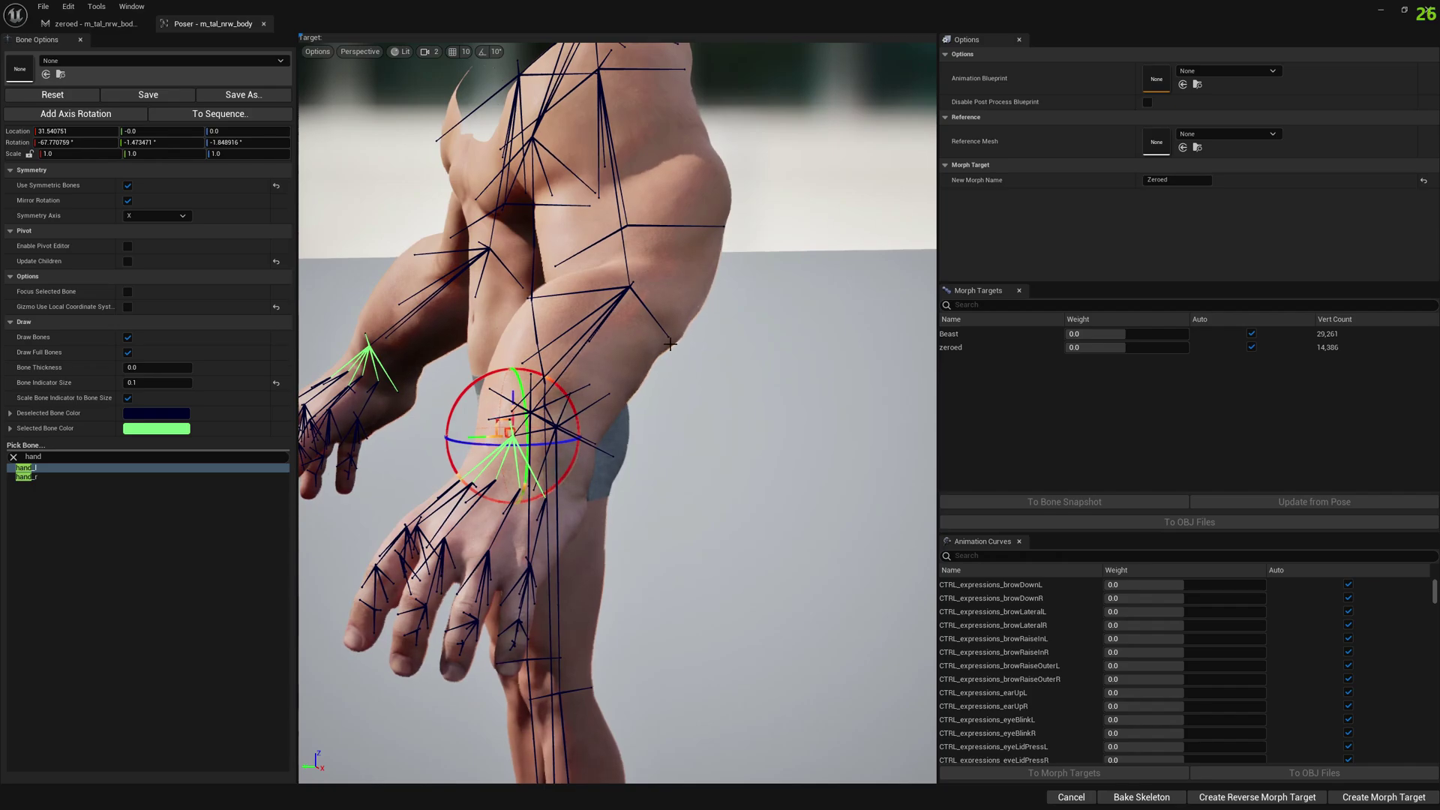
{"action": "left_click_drag", "start_coordinate": [669, 344], "coordinate": [641, 401], "text": "alt"}
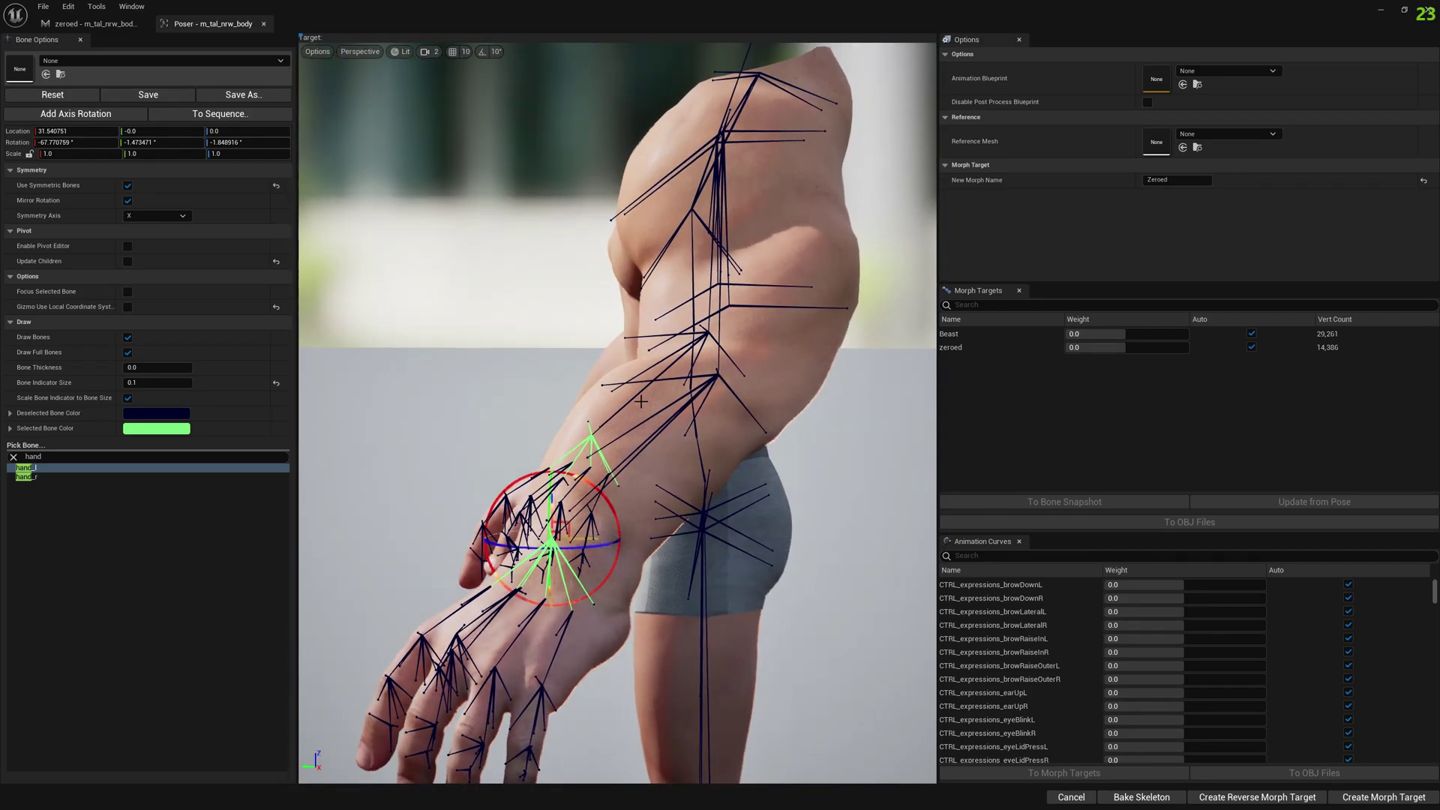
{"action": "left_click", "coordinate": [959, 348]}
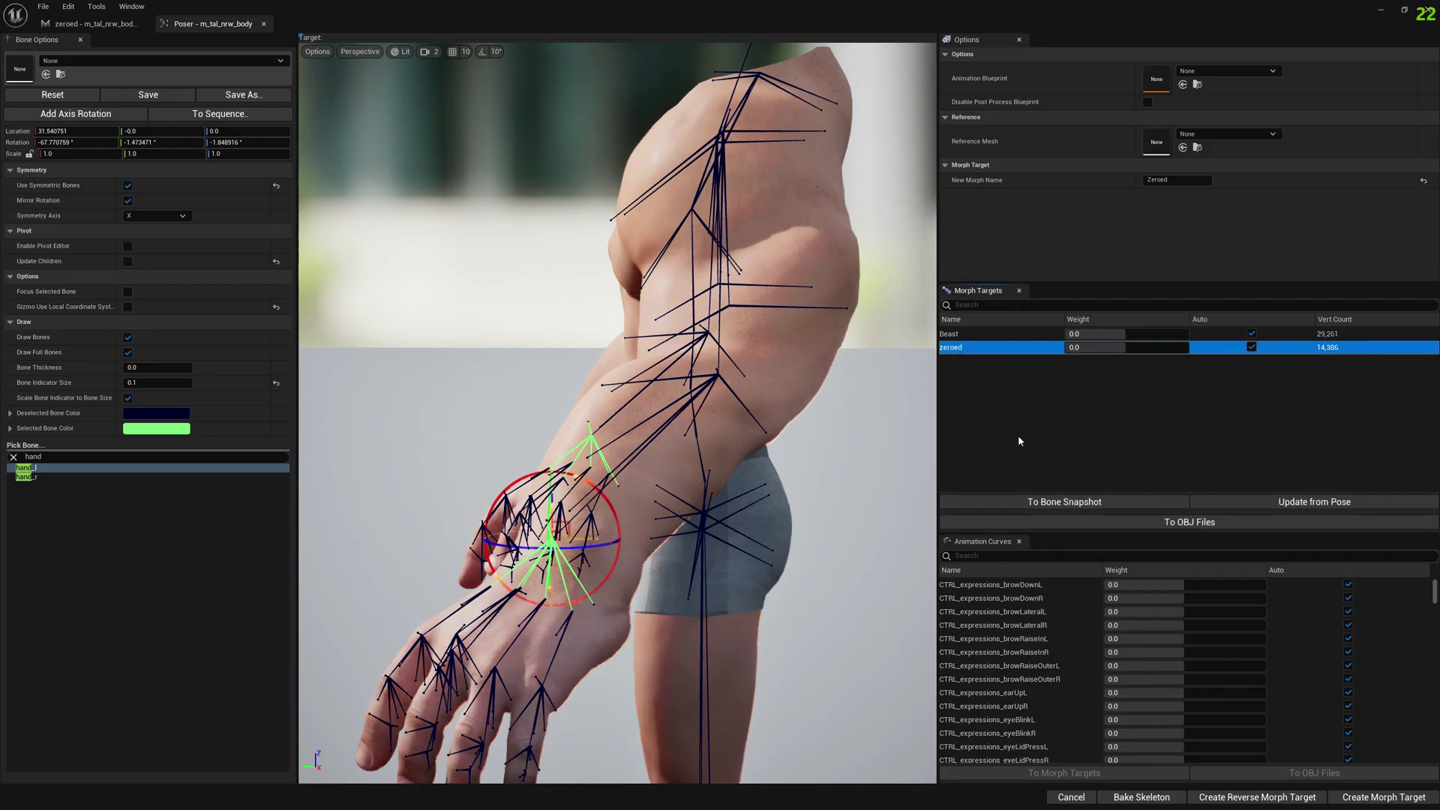
{"action": "left_click", "coordinate": [1260, 503]}
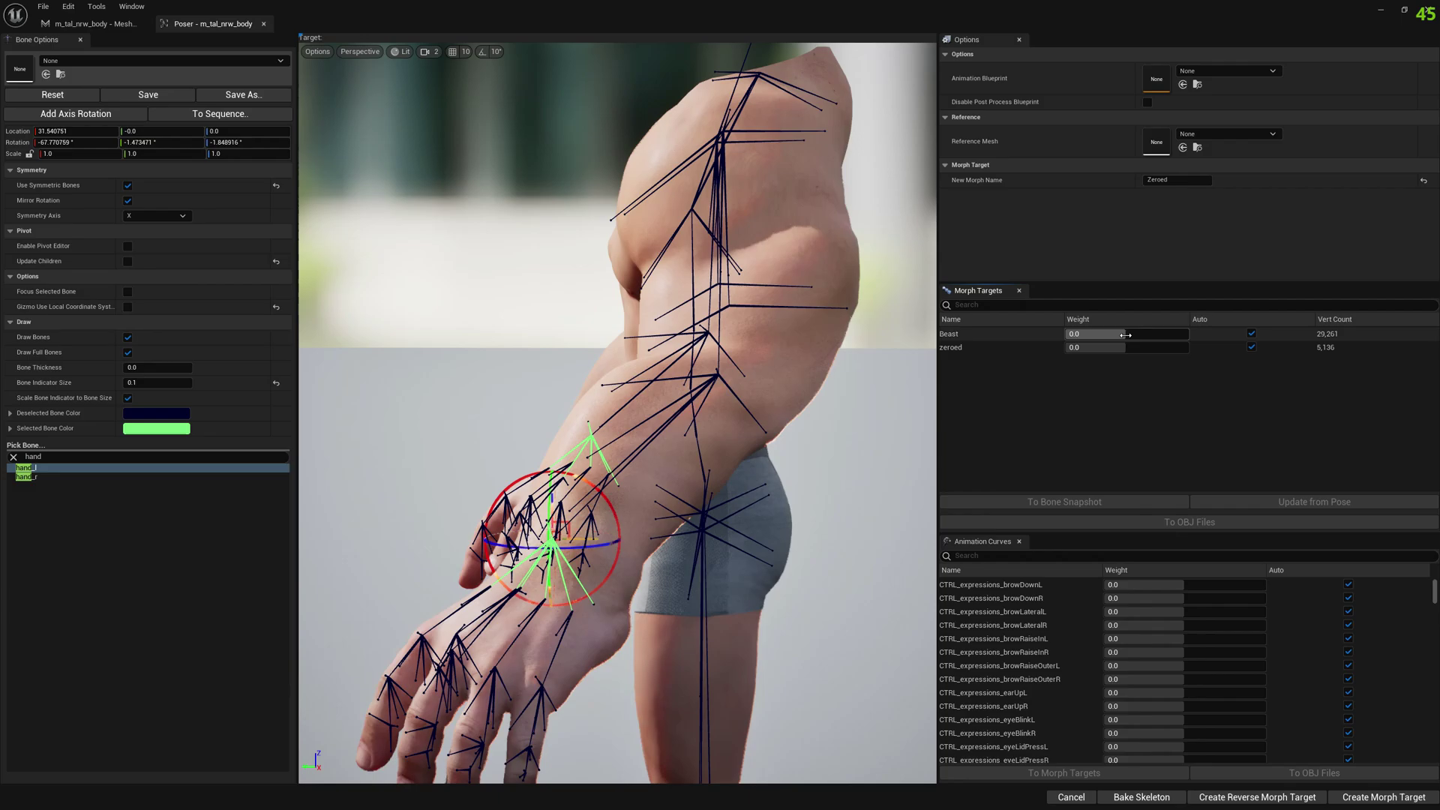
- Set the zeroed morph target's weight to 1.0 and inspect both forearms and hands in the posed mesh
{"action": "left_click_drag", "start_coordinate": [1125, 347], "coordinate": [1188, 347]}
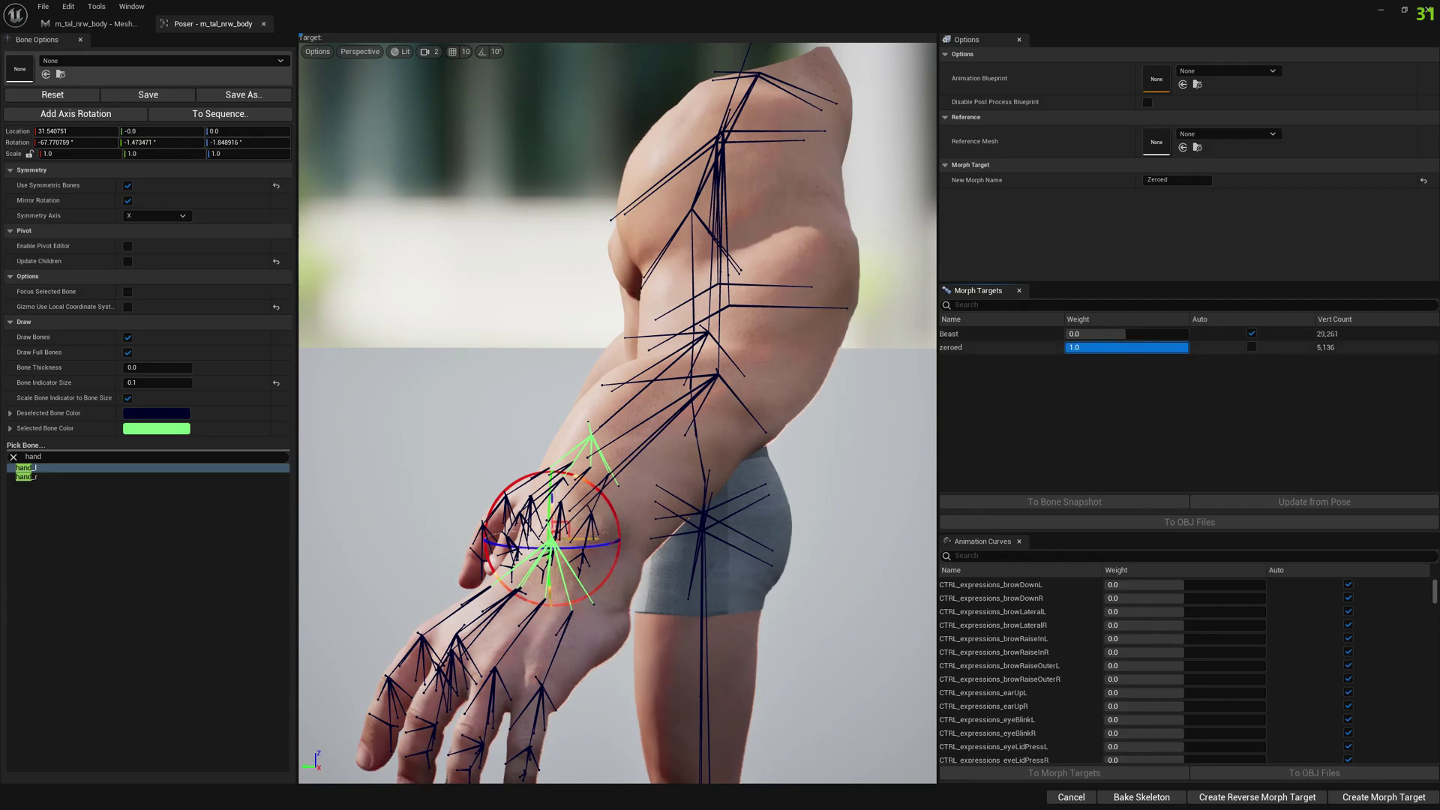
{"action": "right_click_drag", "start_coordinate": [799, 465], "coordinate": [885, 450]}
{"action": "key", "text": "a"}
{"action": "key", "text": "a"}
{"action": "key", "text": "w"}
{"action": "key", "text": "d"}
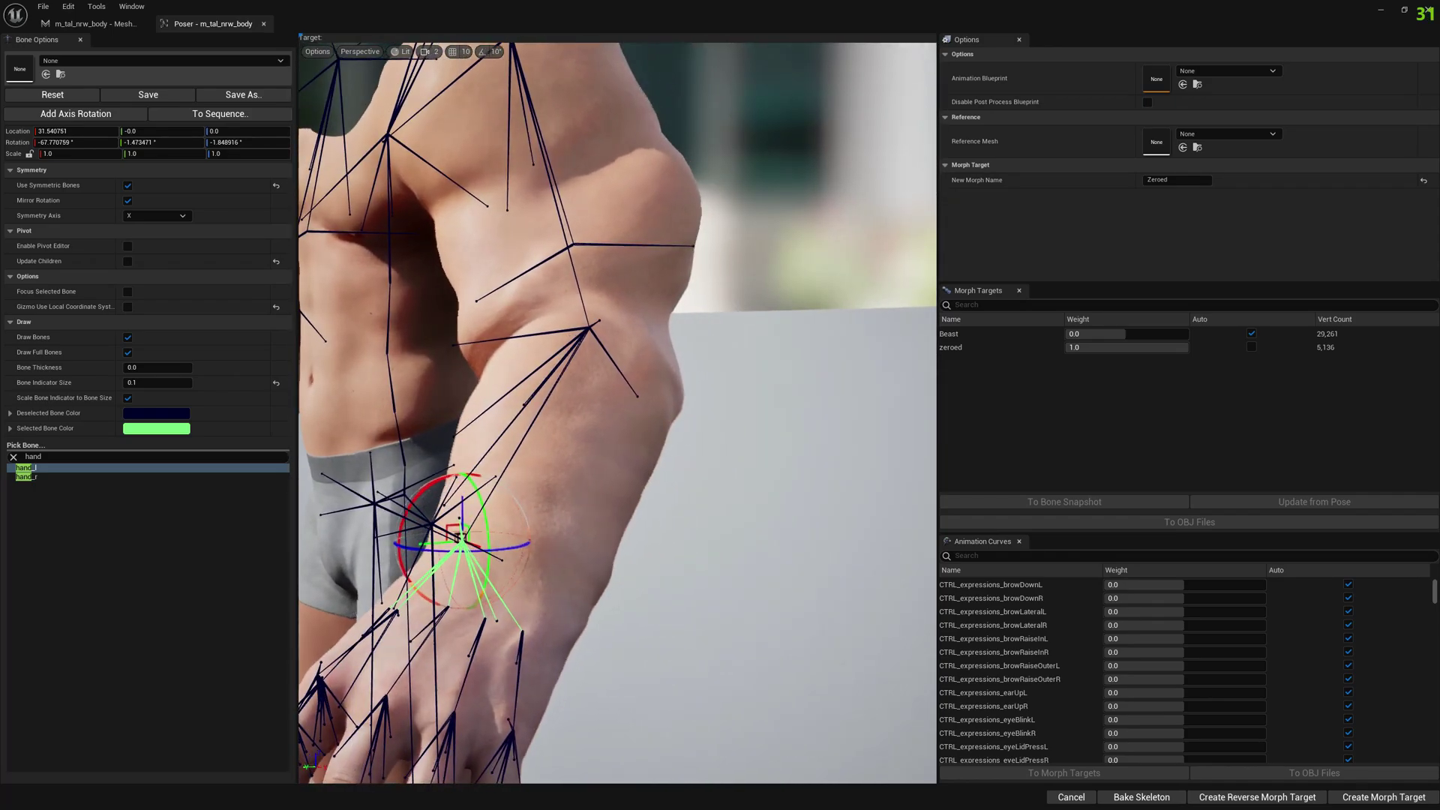
{"action": "right_click_drag", "start_coordinate": [682, 452], "coordinate": [650, 453]}
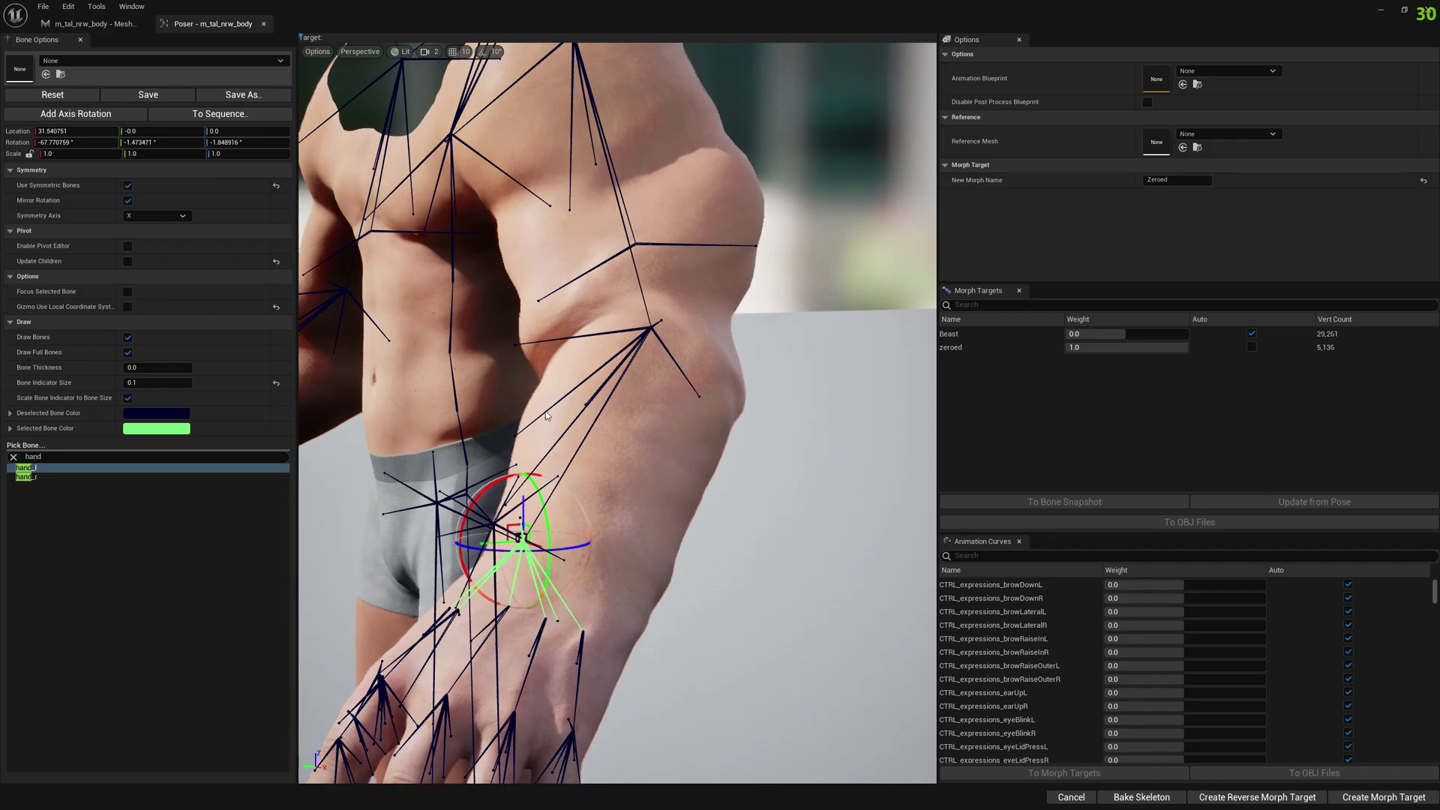
{"action": "key", "text": "a"}
{"action": "right_click_drag", "start_coordinate": [566, 357], "coordinate": [997, 376]}
{"action": "key", "text": "a"}
{"action": "key", "text": "s"}
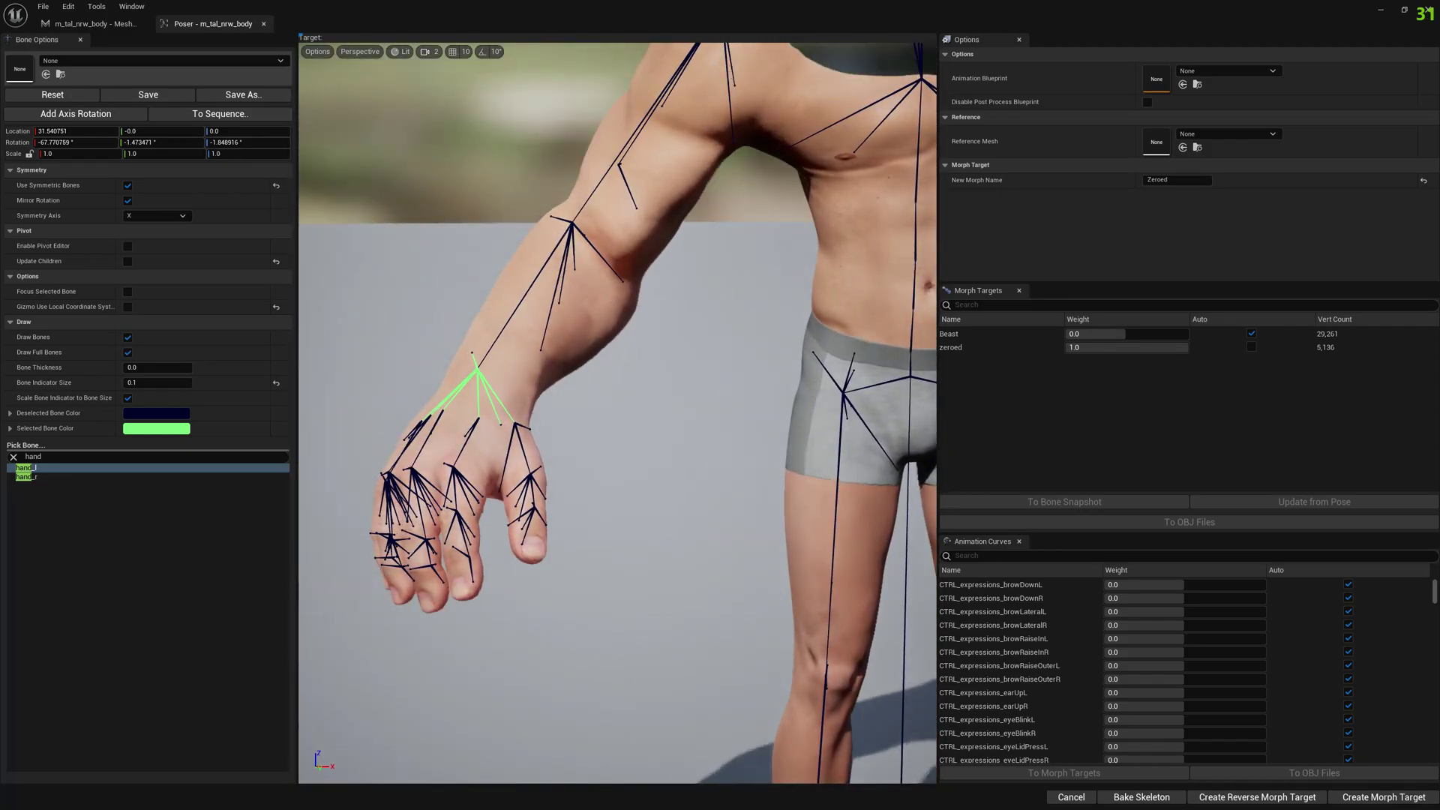
- Bake the skeleton to the skeletal mesh reference skeleton and DNA asset, including mesh data
{"action": "left_click_drag", "start_coordinate": [683, 428], "coordinate": [705, 430]}
{"action": "left_click", "coordinate": [1142, 797]}
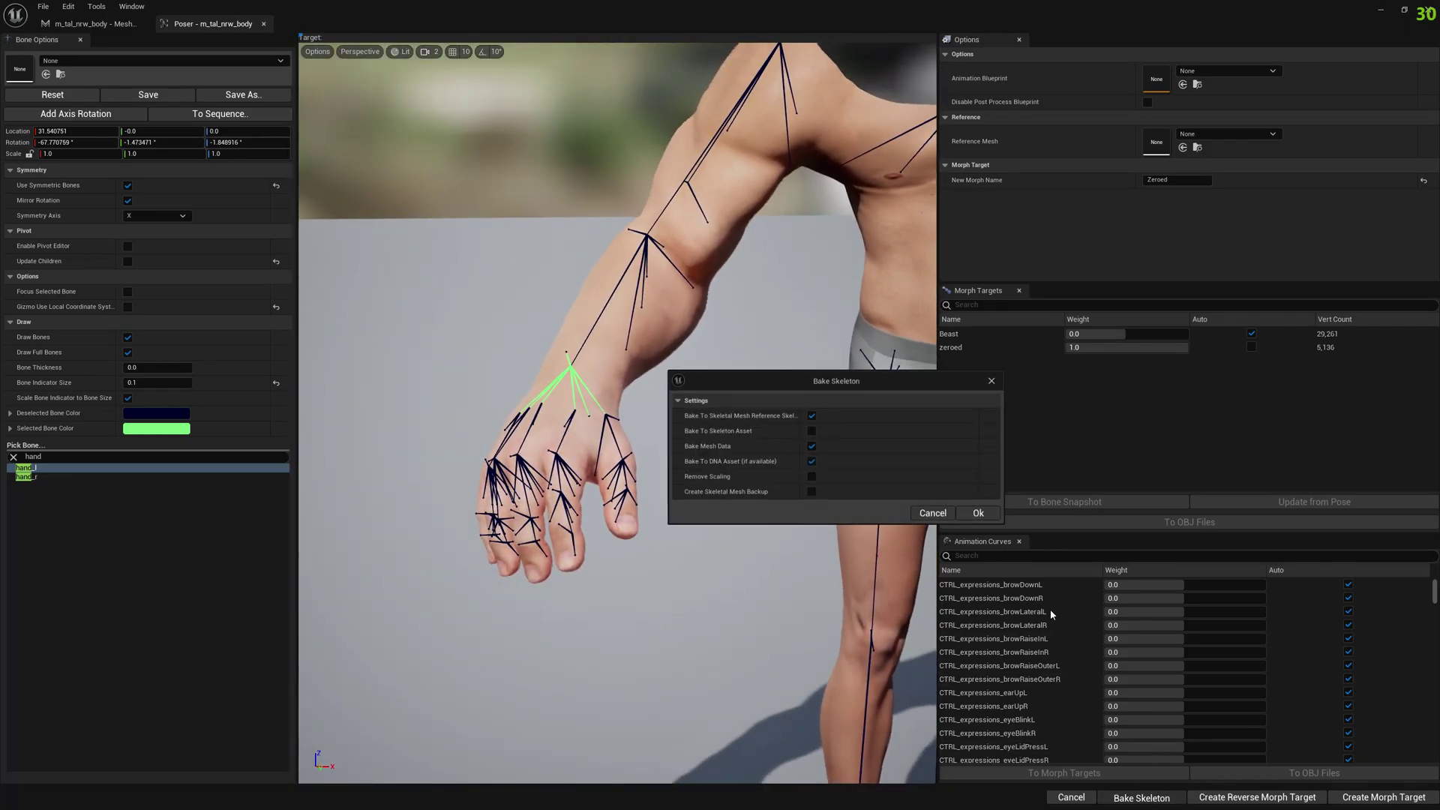
{"action": "left_click", "coordinate": [978, 512]}
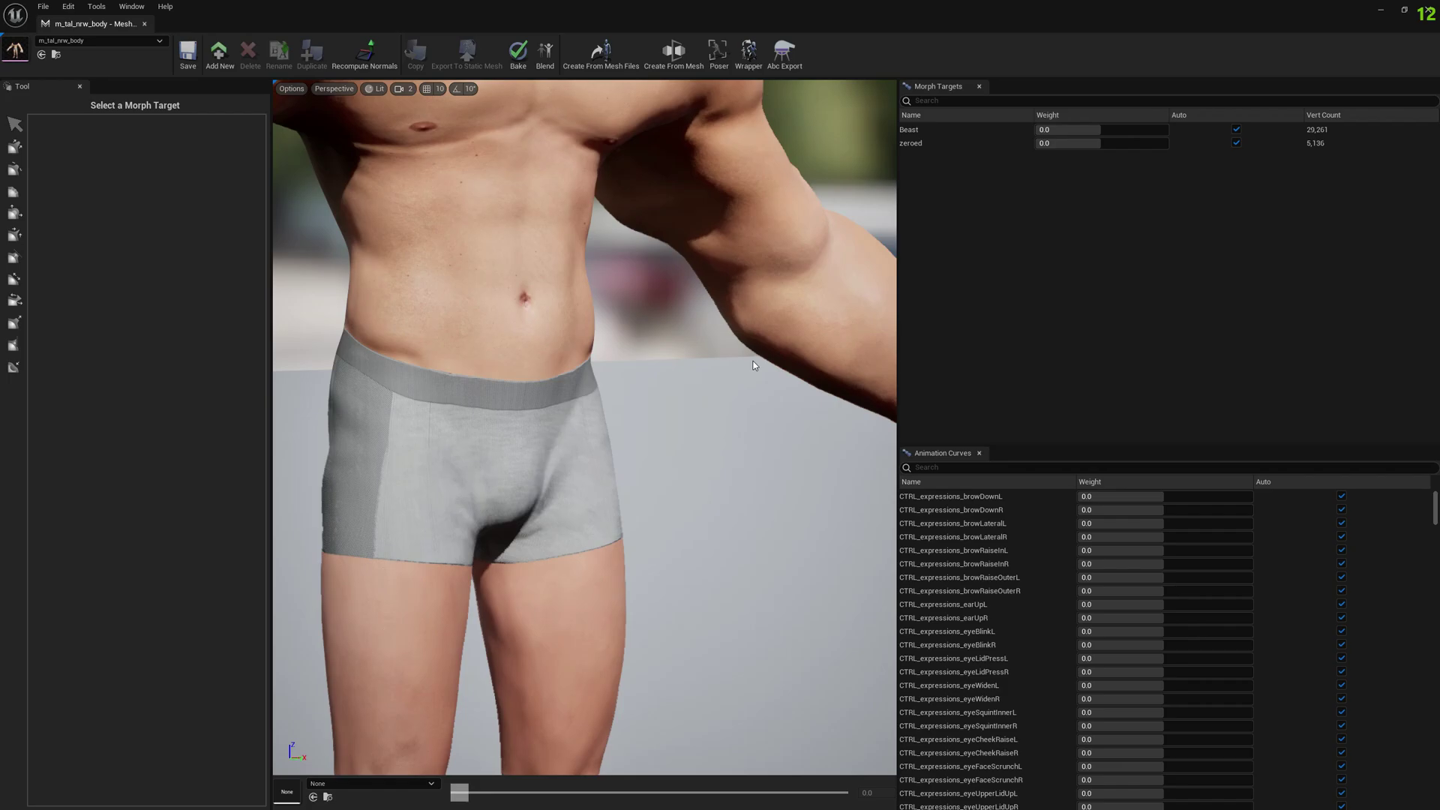
- Examine the baked beast in the ThirdPersonMap level, comparing its arms and control rig placement with the neighbouring body
{"action": "right_click_drag", "start_coordinate": [752, 360], "coordinate": [637, 330]}
{"action": "scroll", "coordinate": [752, 360], "scroll_direction": "down", "scroll_amount": 2}
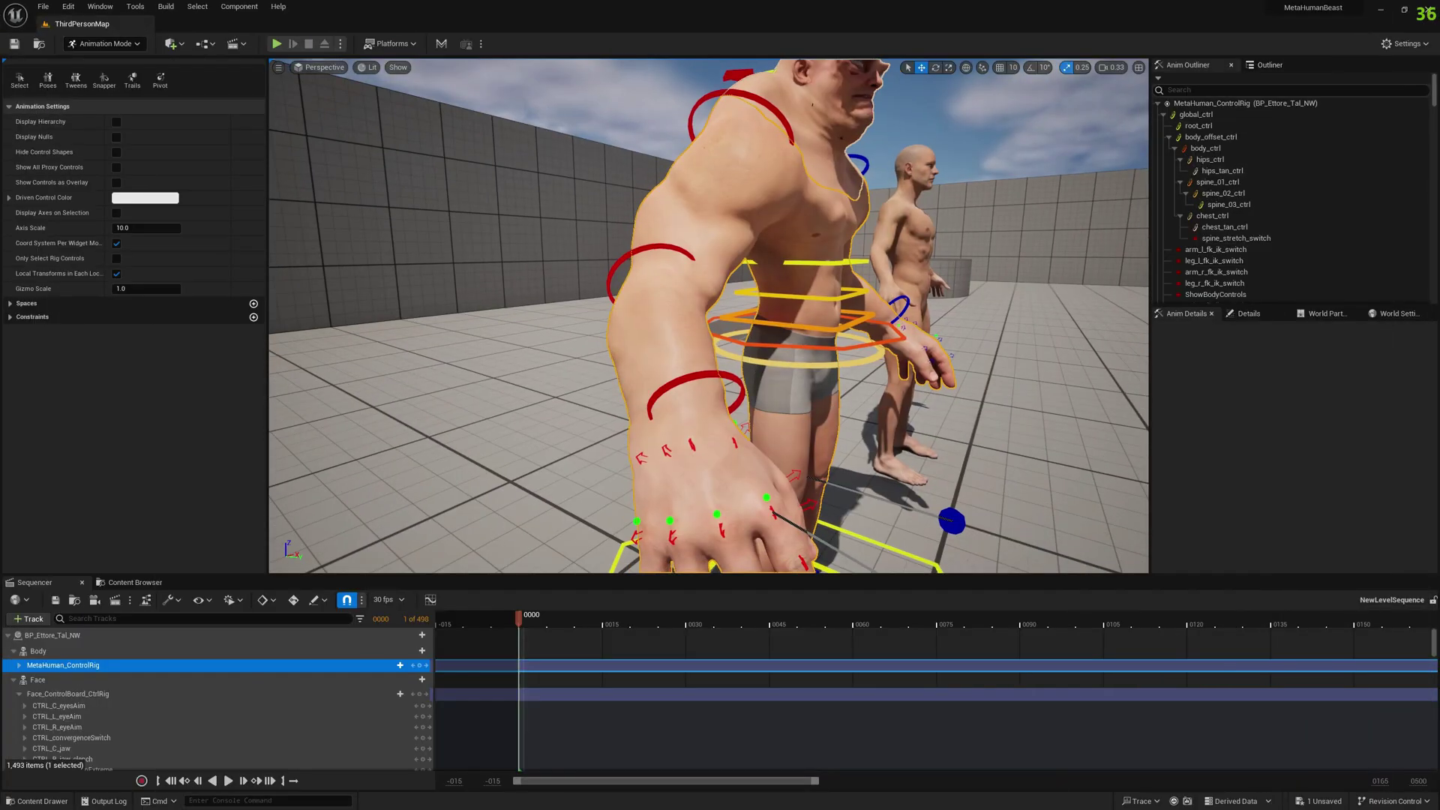
{"action": "right_click_drag", "start_coordinate": [709, 316], "coordinate": [503, 329]}
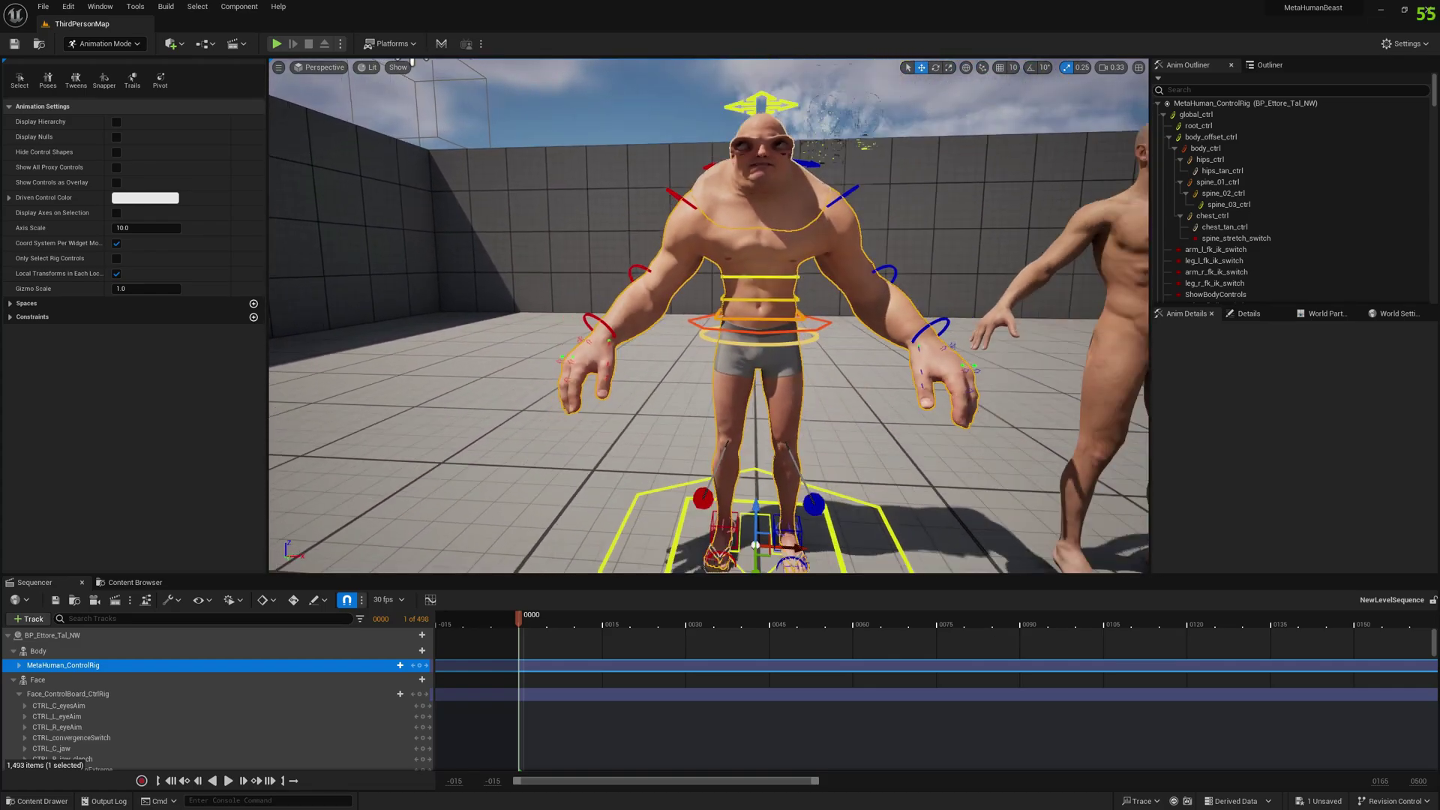
{"action": "right_click_drag", "start_coordinate": [761, 372], "coordinate": [761, 373]}
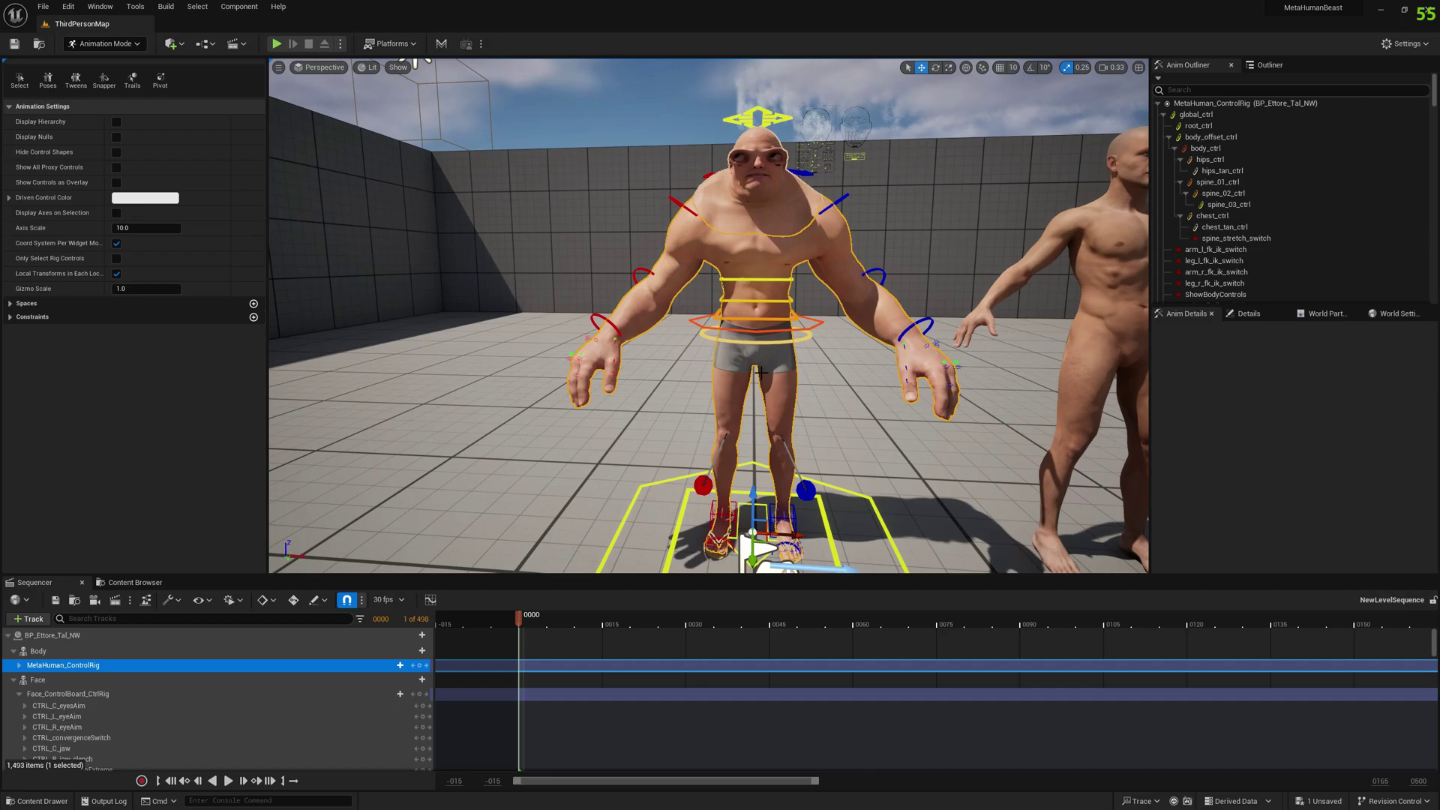
{"action": "right_click_drag", "start_coordinate": [780, 360], "coordinate": [949, 187]}
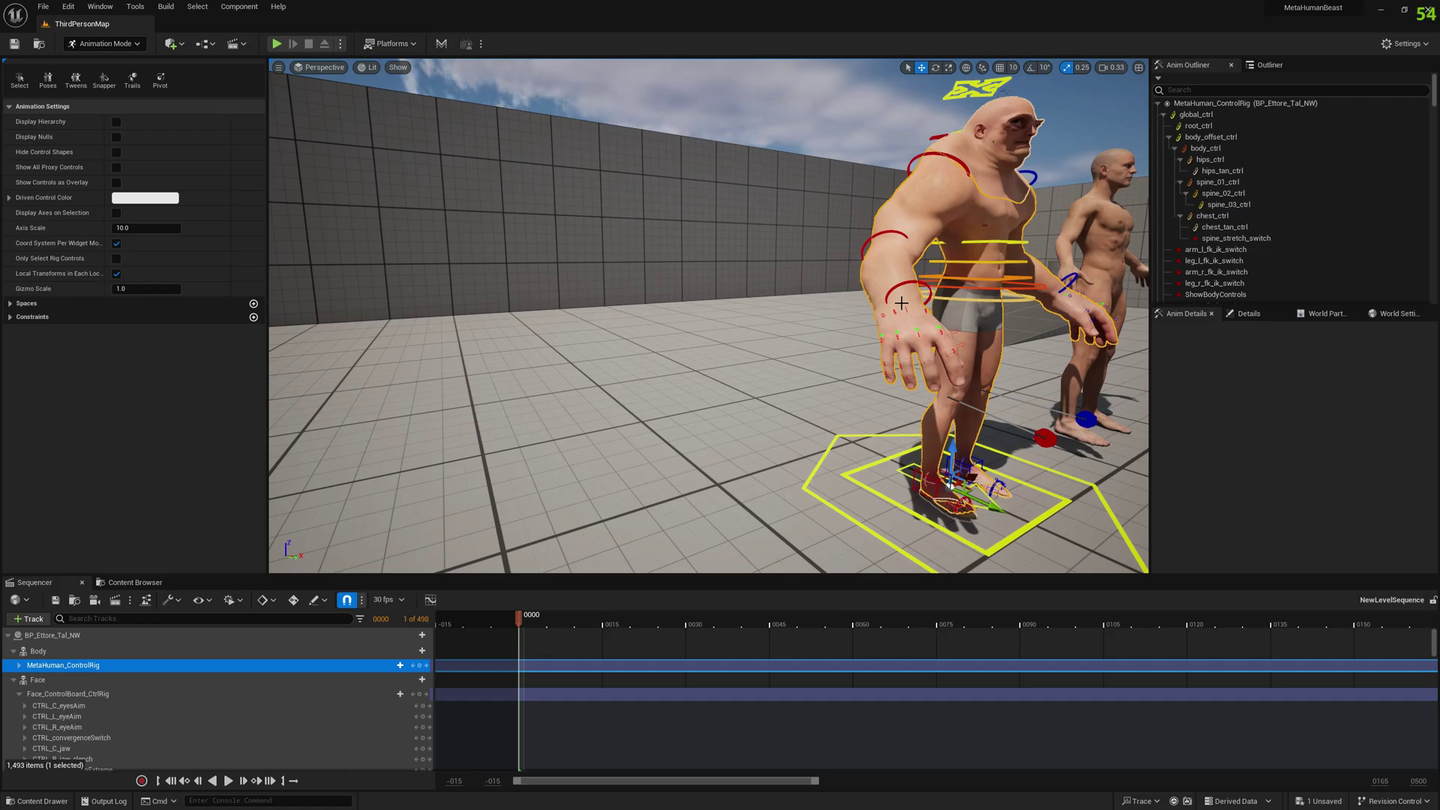
{"action": "right_click_drag", "start_coordinate": [901, 303], "coordinate": [780, 288]}
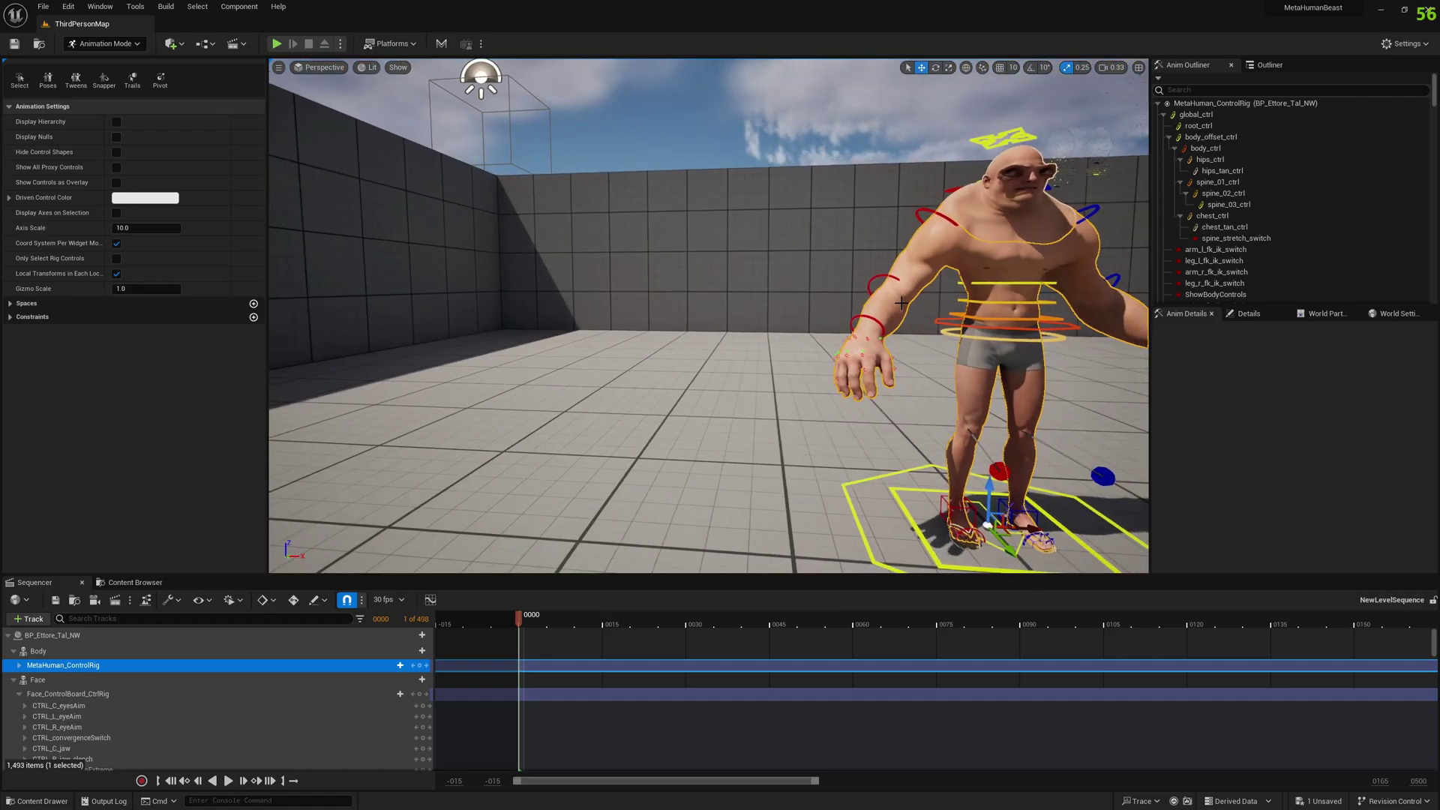
{"action": "mouse_move", "coordinate": [901, 303]}
{"action": "right_mouse_down"}
{"action": "mouse_move", "coordinate": [858, 303]}
{"action": "mouse_move", "coordinate": [1027, 310]}
{"action": "mouse_move", "coordinate": [922, 330]}
{"action": "mouse_move", "coordinate": [806, 323]}
{"action": "mouse_move", "coordinate": [890, 308]}
{"action": "right_mouse_up"}
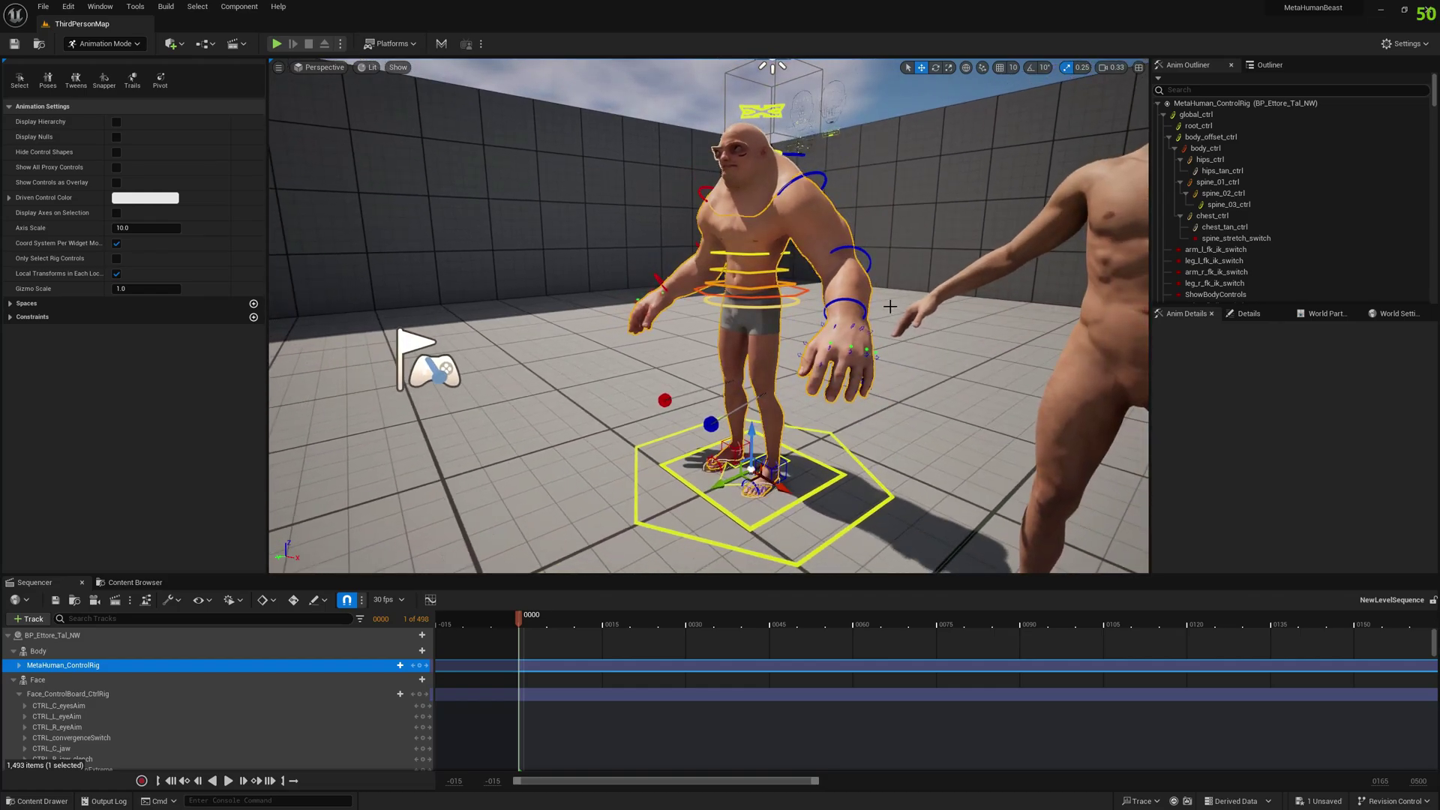
{"action": "scroll", "coordinate": [890, 306], "scroll_direction": "up", "scroll_amount": 4}
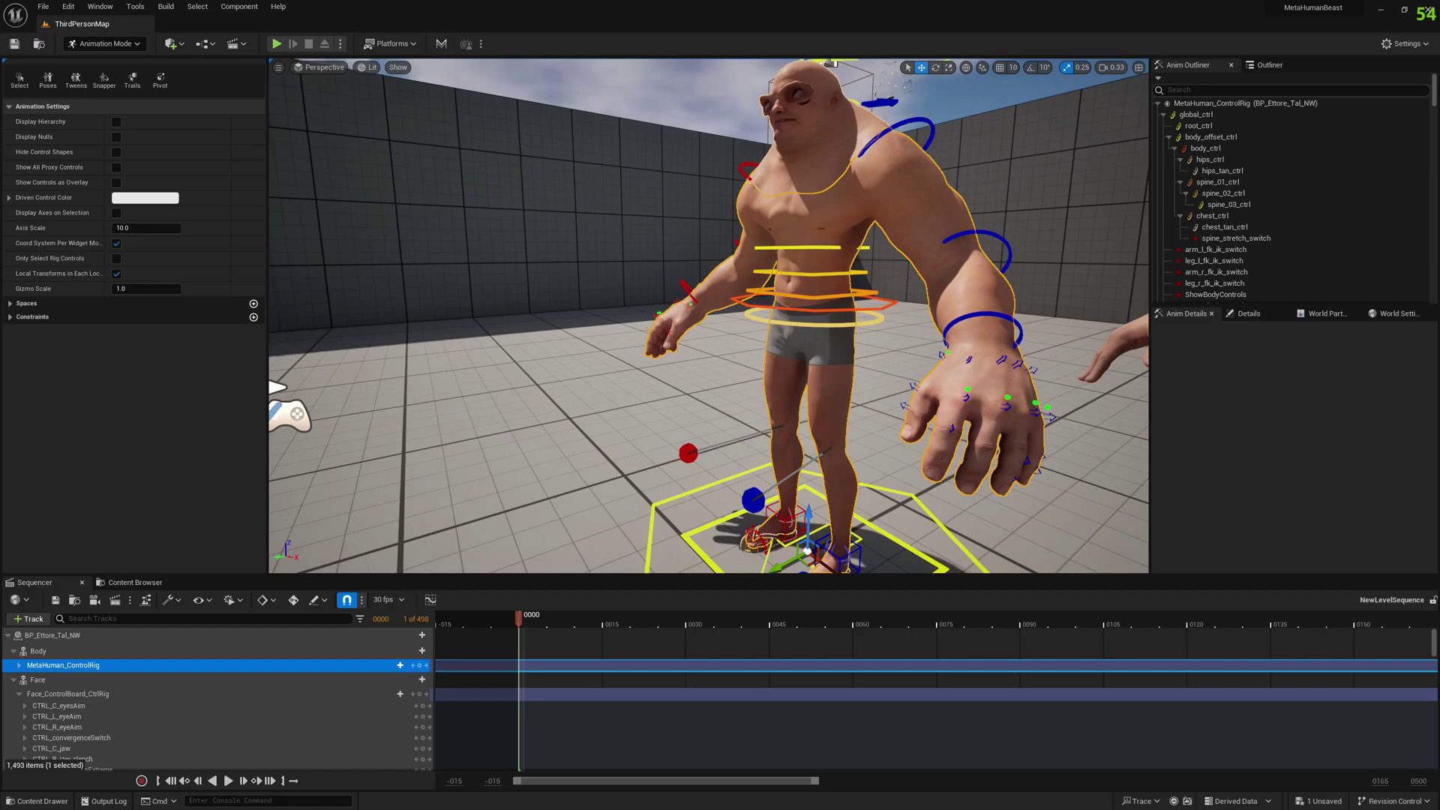
{"action": "right_click_drag", "start_coordinate": [889, 306], "coordinate": [1047, 302]}
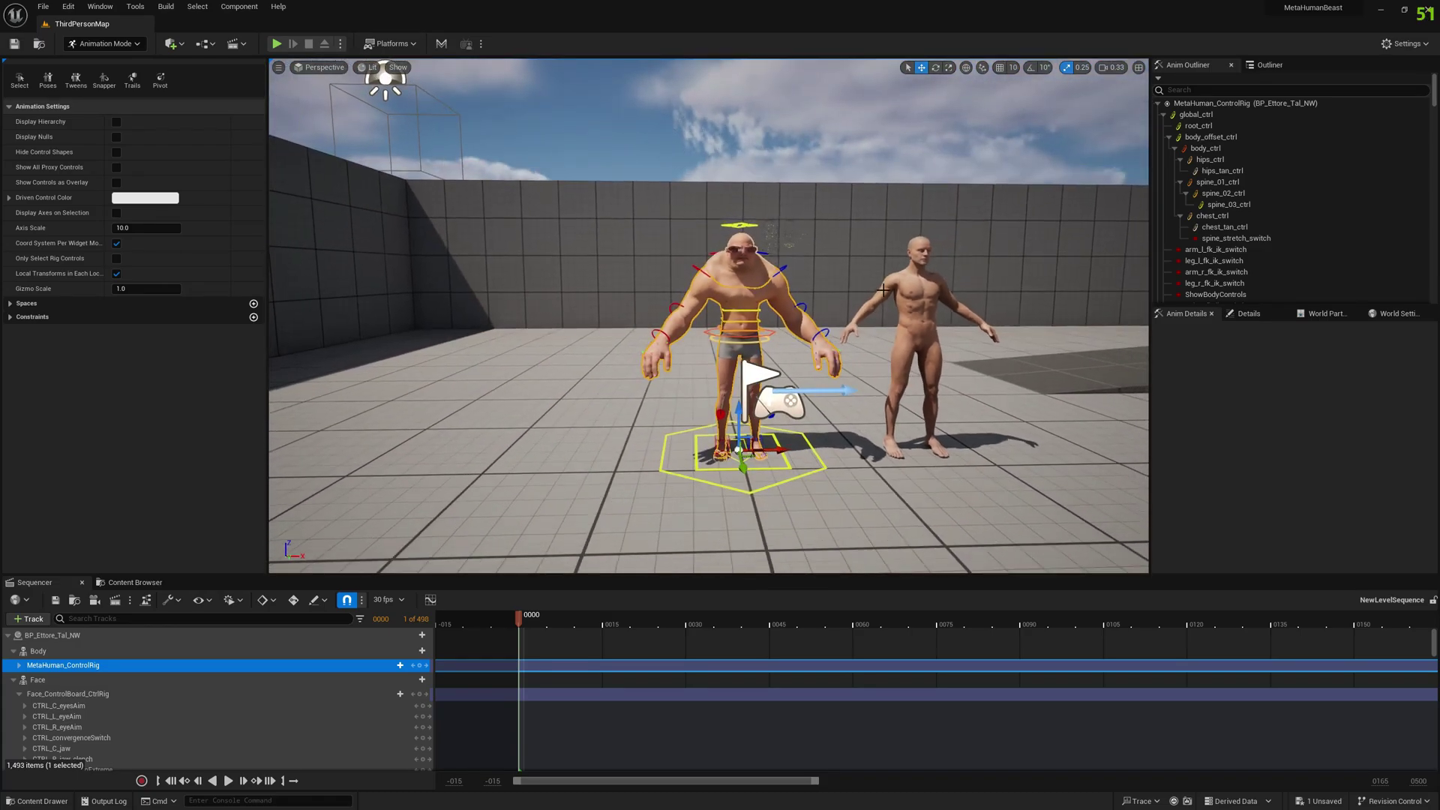
{"action": "scroll", "coordinate": [883, 290], "scroll_direction": "up", "scroll_amount": 3}
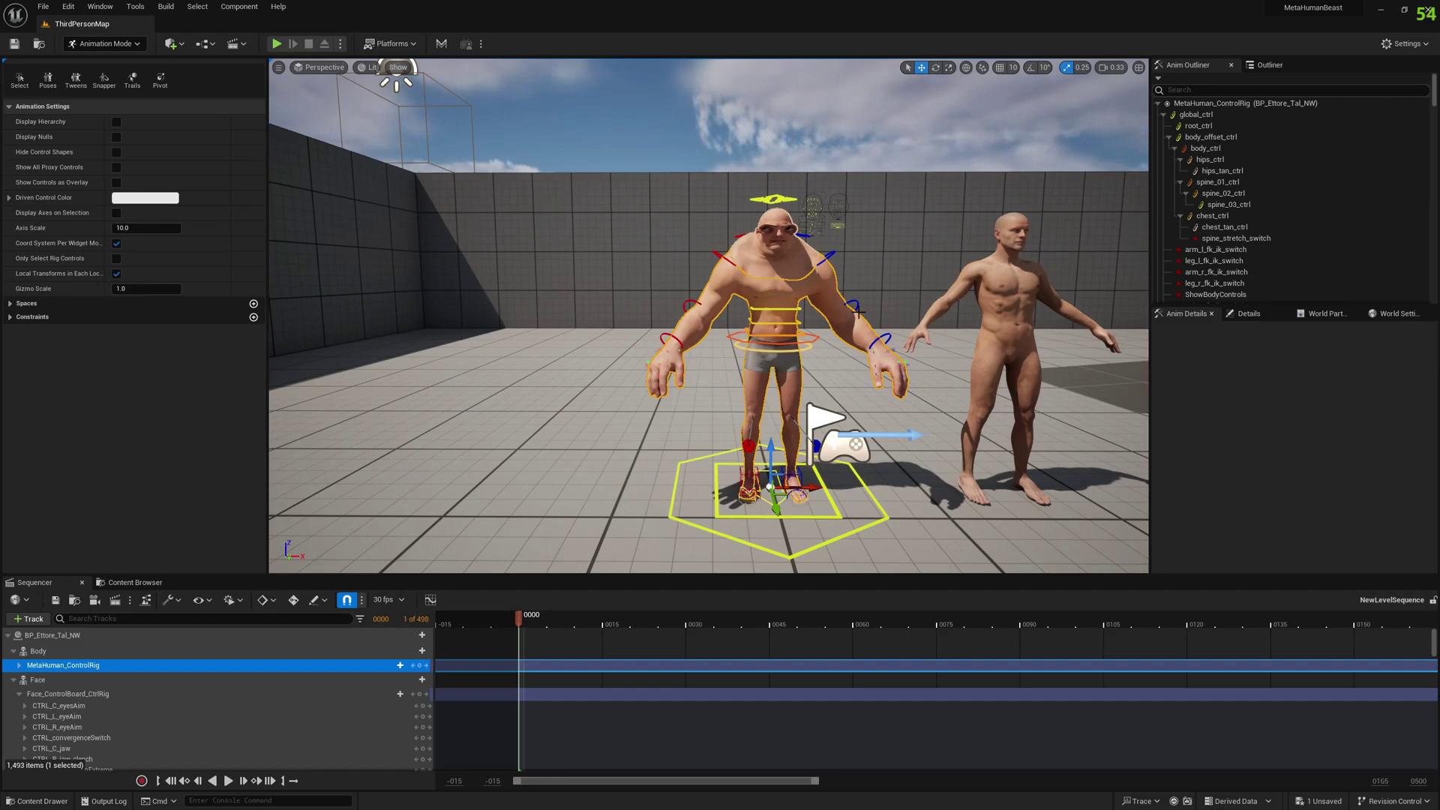
- Inspect the beast's forearms, wrists and hand controls up close from both sides in the level
{"action": "key", "text": "w"}
{"action": "right_click_drag", "start_coordinate": [859, 312], "coordinate": [780, 313]}
{"action": "key", "text": "s"}
{"action": "key", "text": "d"}
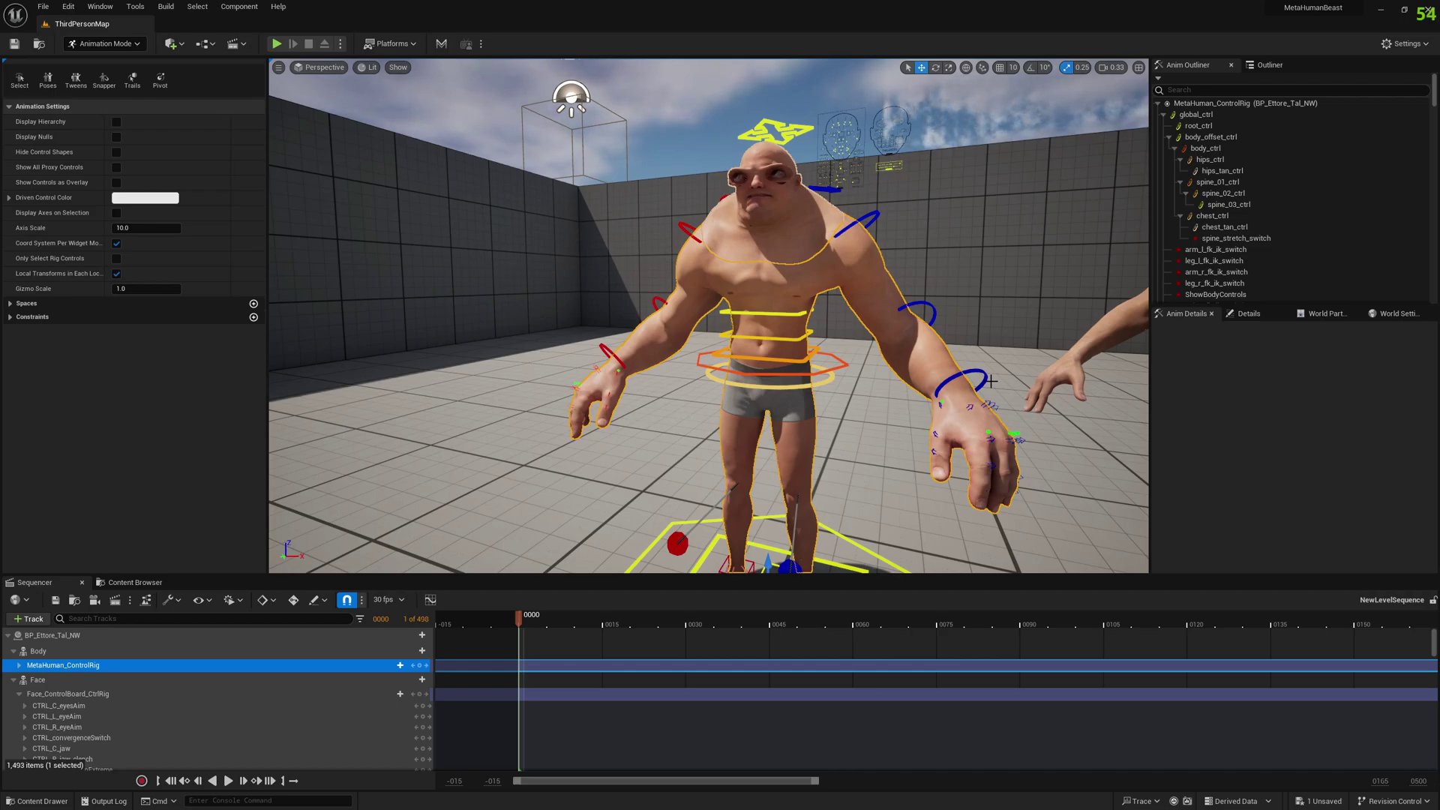
{"action": "key", "text": "a"}
{"action": "mouse_move", "coordinate": [1087, 369]}
{"action": "right_mouse_down"}
{"action": "mouse_move", "coordinate": [1140, 353]}
{"action": "mouse_move", "coordinate": [1096, 384]}
{"action": "right_mouse_up"}
{"action": "key", "text": "a"}
{"action": "mouse_move", "coordinate": [1113, 446]}
{"action": "right_mouse_down"}
{"action": "mouse_move", "coordinate": [1129, 459]}
{"action": "mouse_move", "coordinate": [1117, 471]}
{"action": "right_mouse_up"}
{"action": "key", "text": "w"}
{"action": "key", "text": "s"}
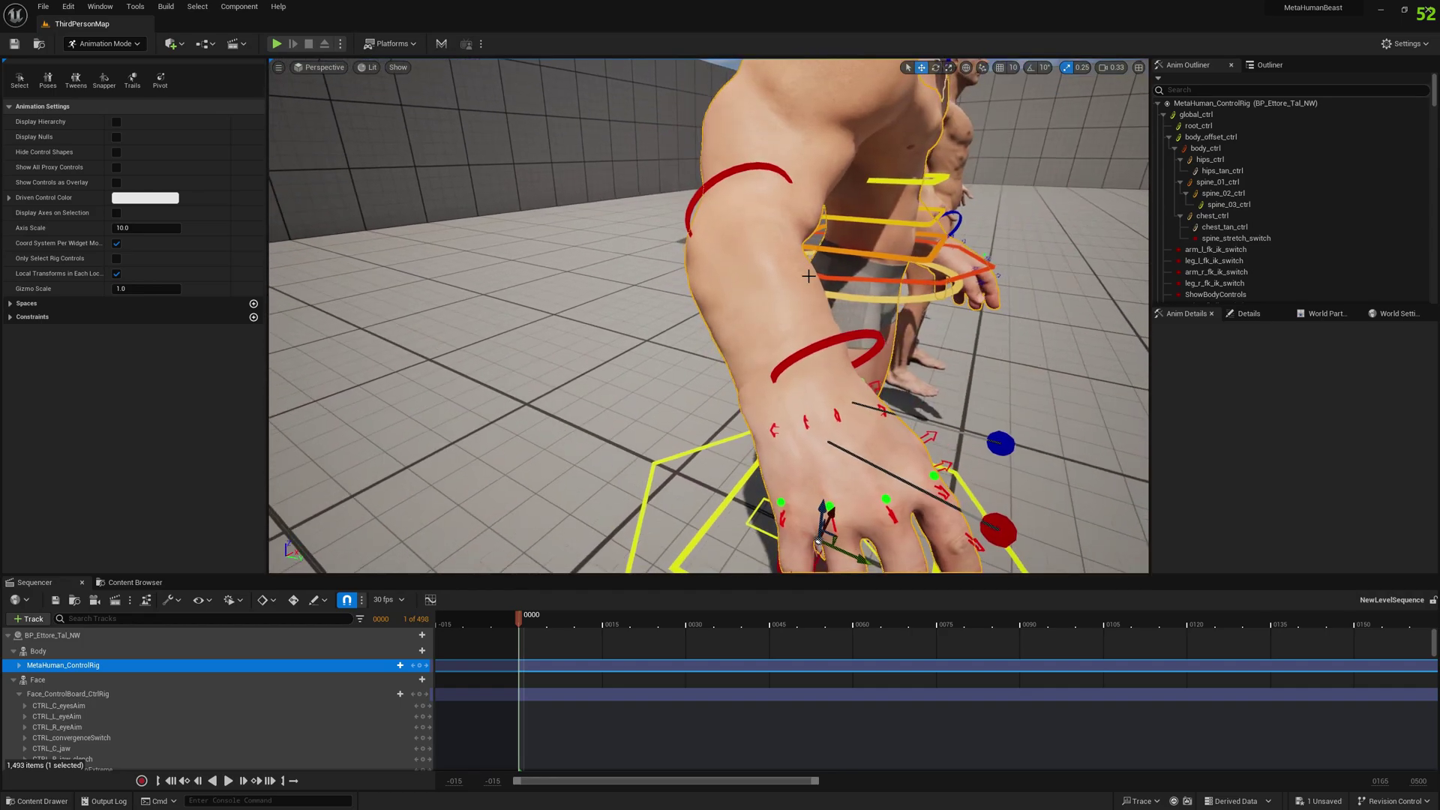
{"action": "scroll", "coordinate": [736, 247], "scroll_direction": "down", "scroll_amount": 3}
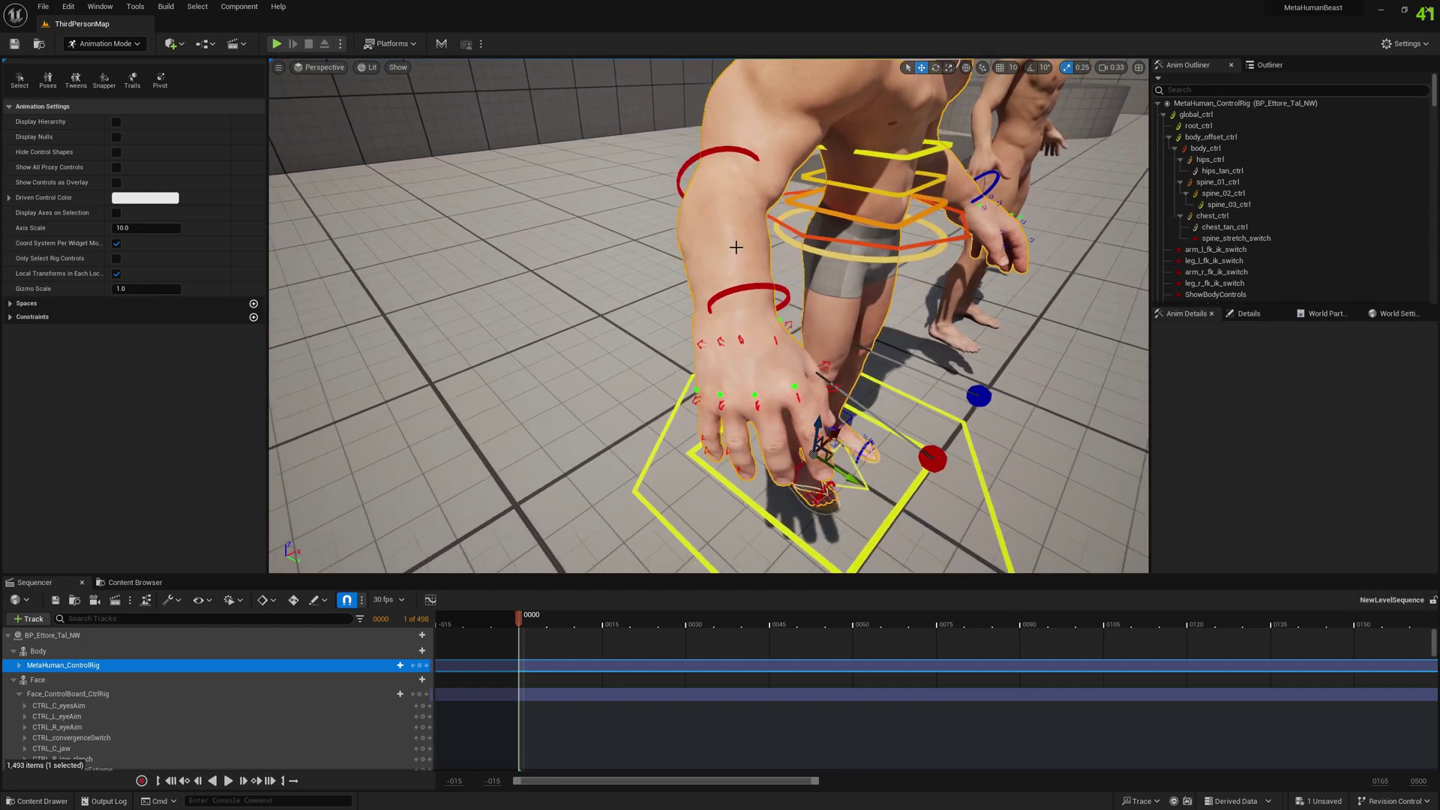
{"action": "key", "text": "d"}
{"action": "right_click_drag", "start_coordinate": [730, 258], "coordinate": [585, 262]}
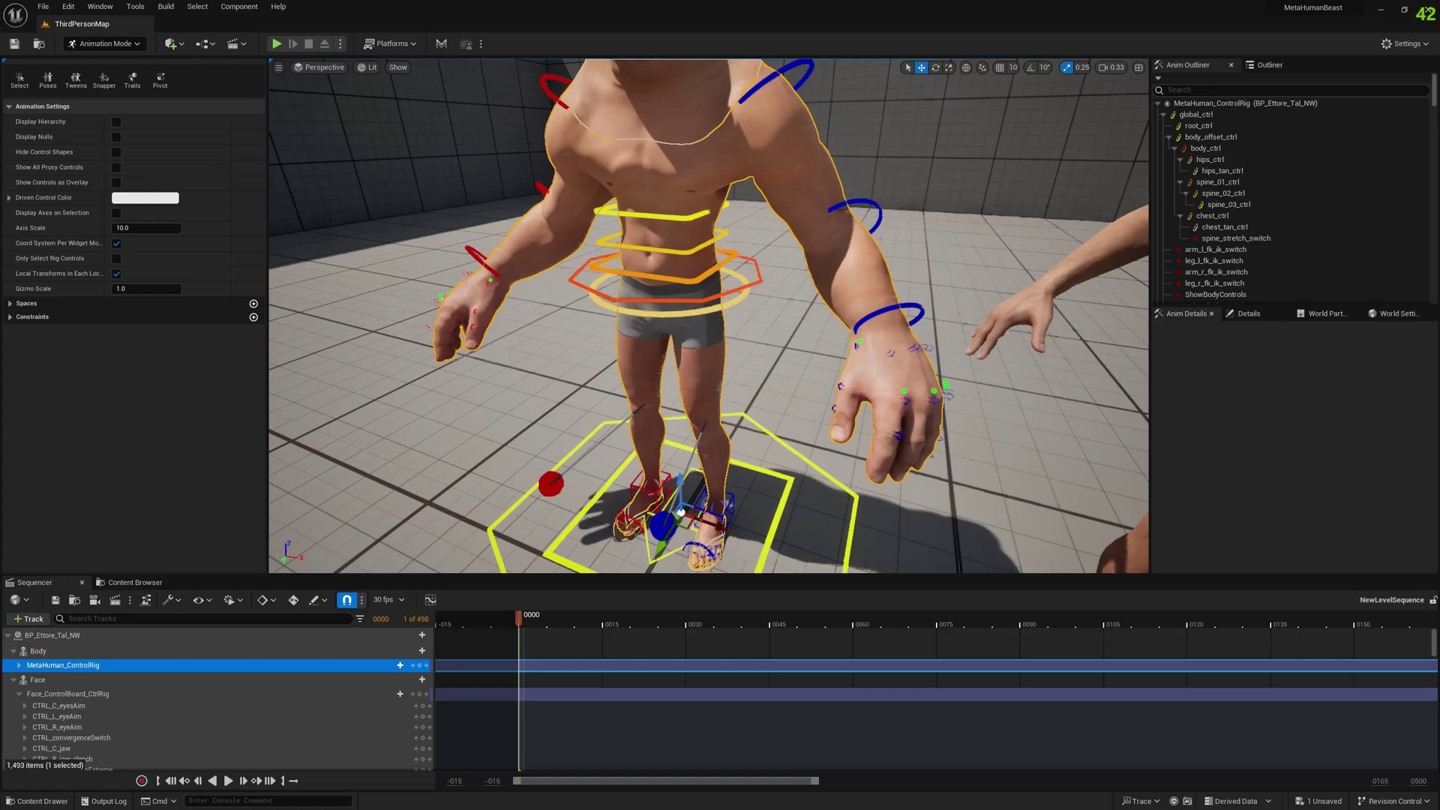
{"action": "scroll", "coordinate": [718, 293], "scroll_direction": "down", "scroll_amount": 5}
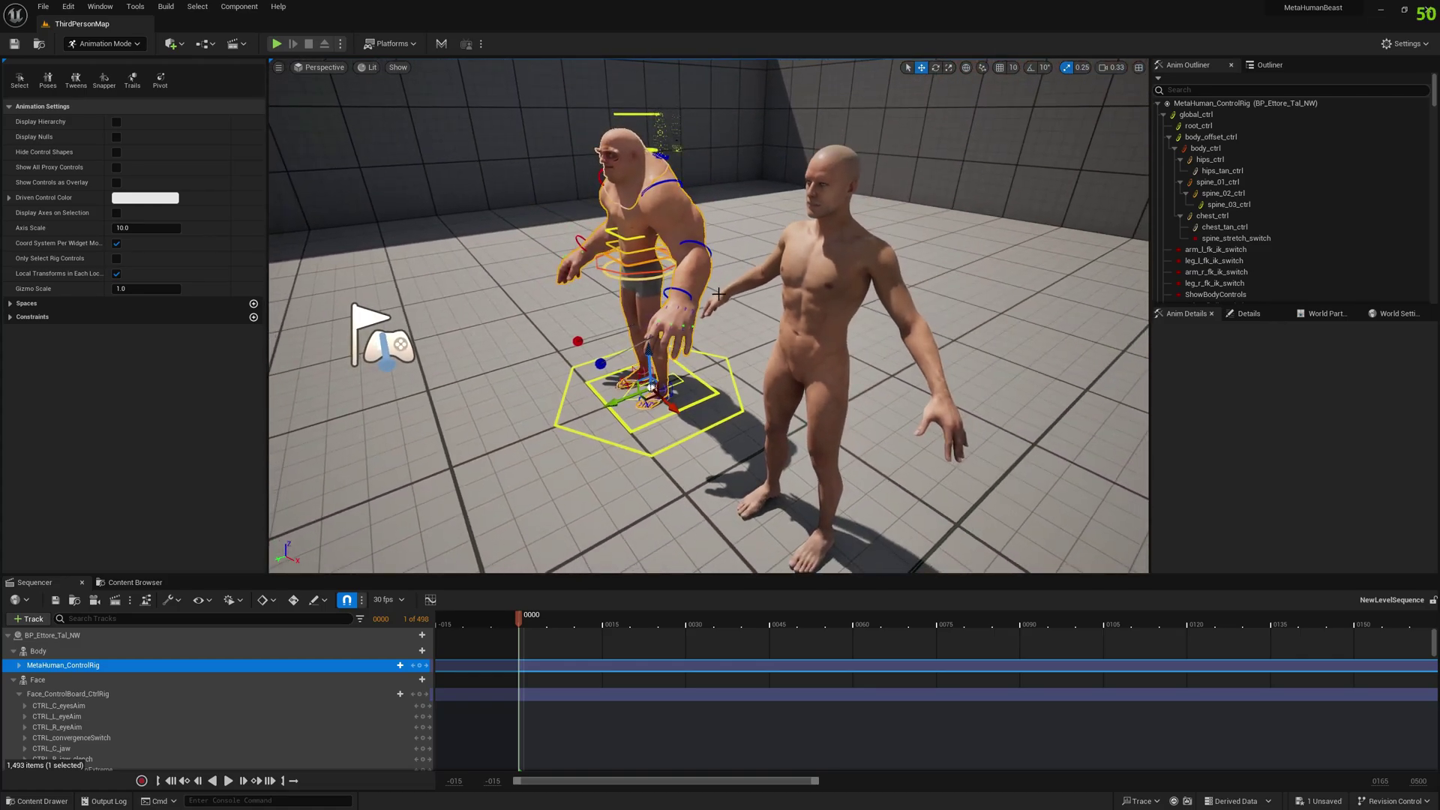